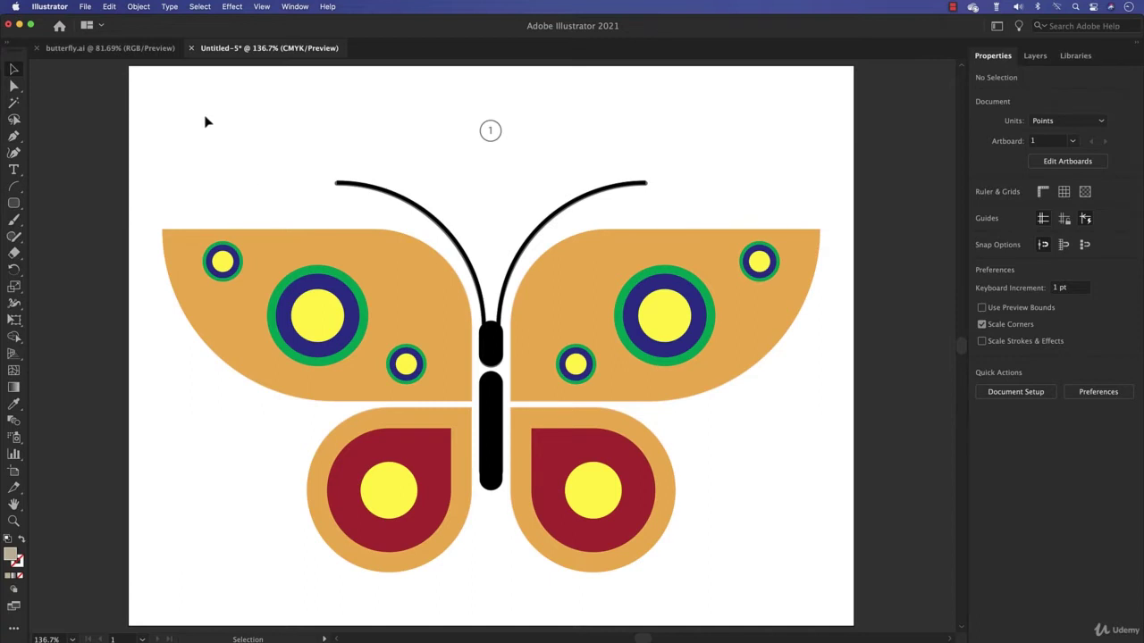
right_click(286, 264)
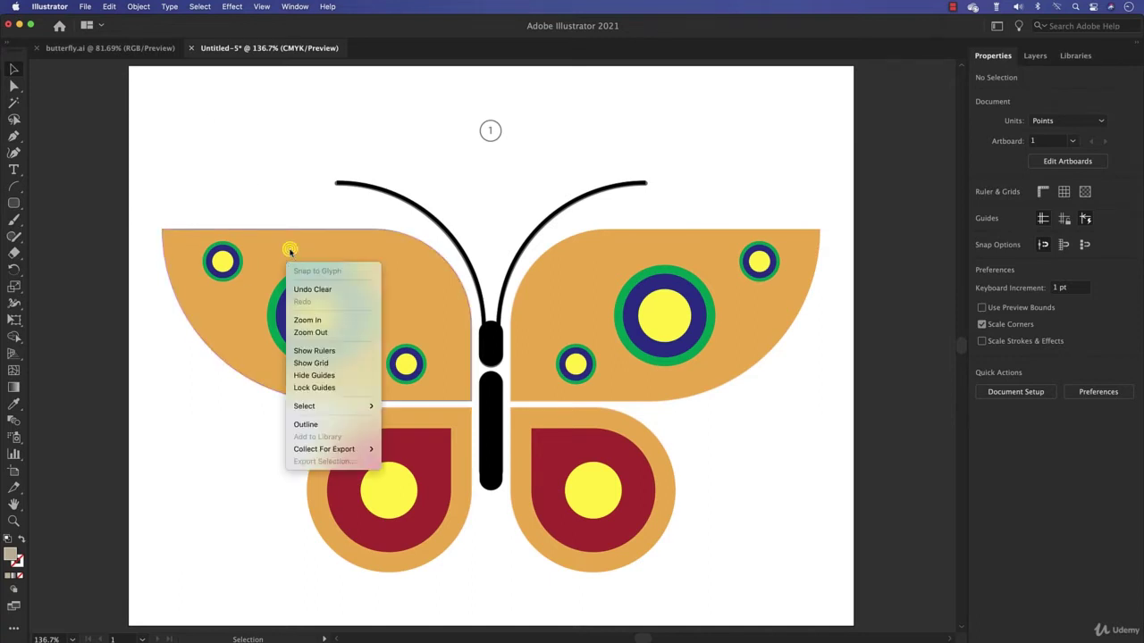
click(15, 337)
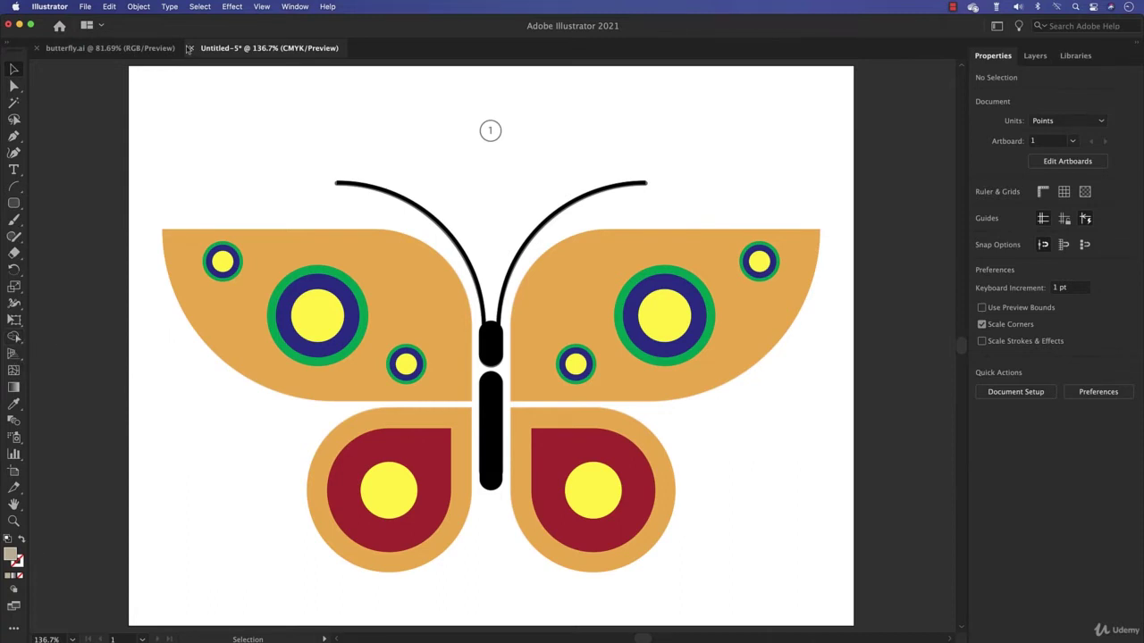
Step: Open Shape Builder-Demo.ai from the Section -2 - Drawing folder and bring its first artboard into view
click(85, 7)
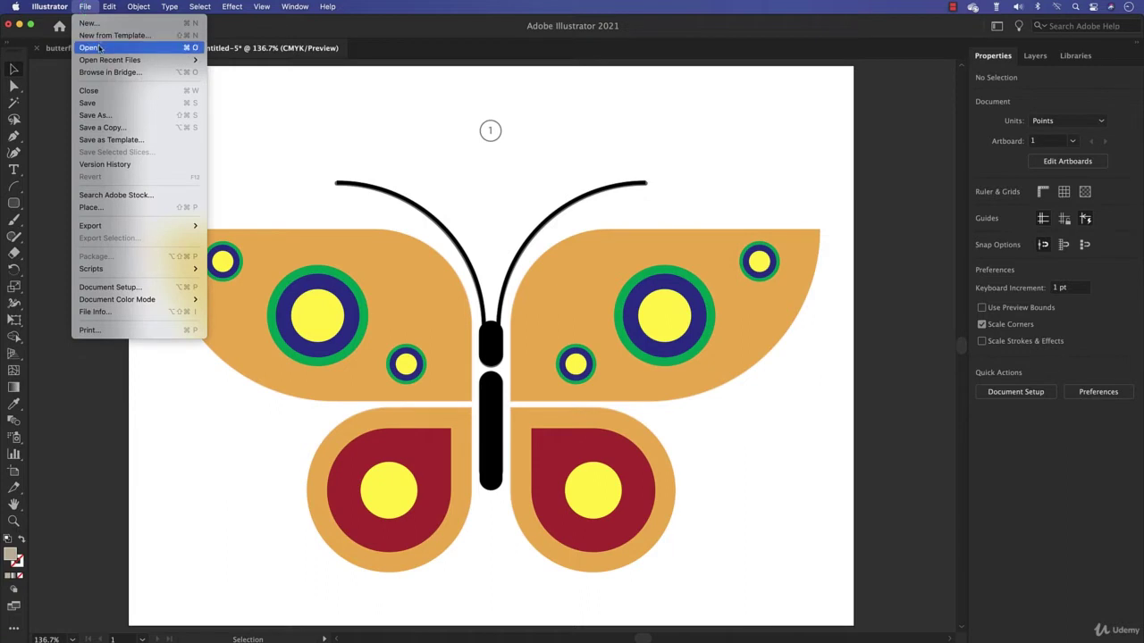
click(98, 48)
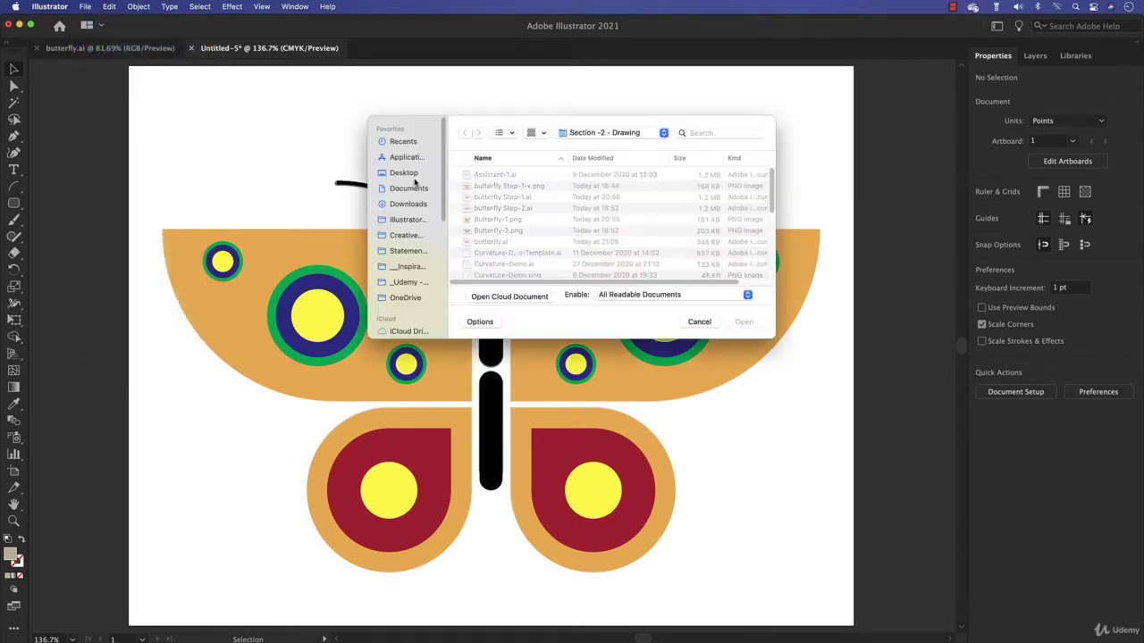
scroll(556, 249, down, 3)
scroll(556, 249, down, 5)
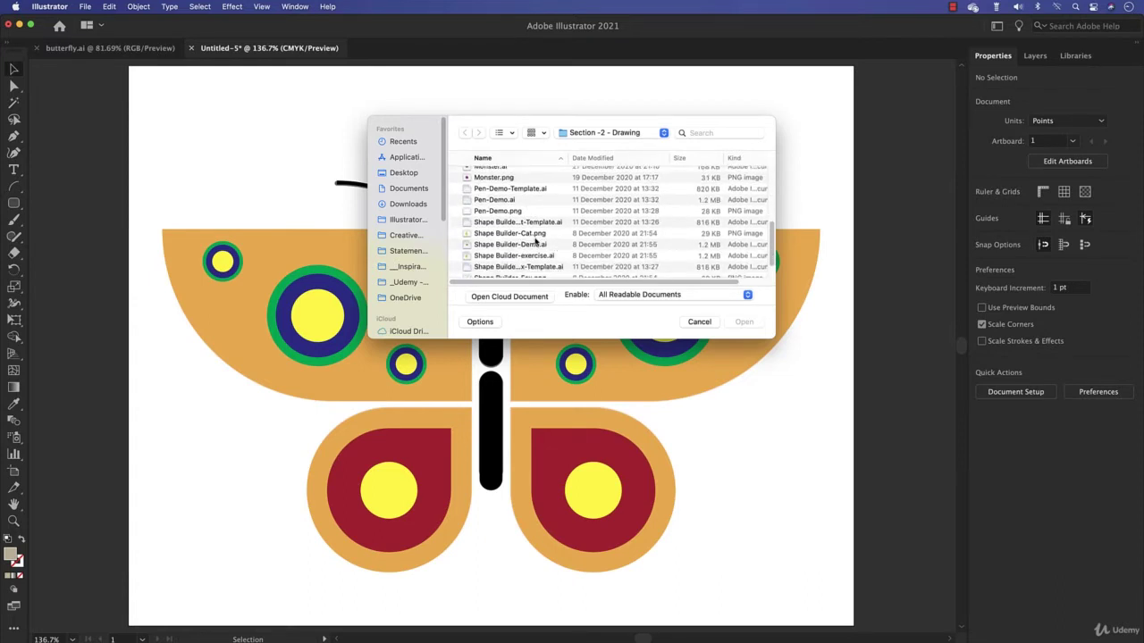
click(536, 246)
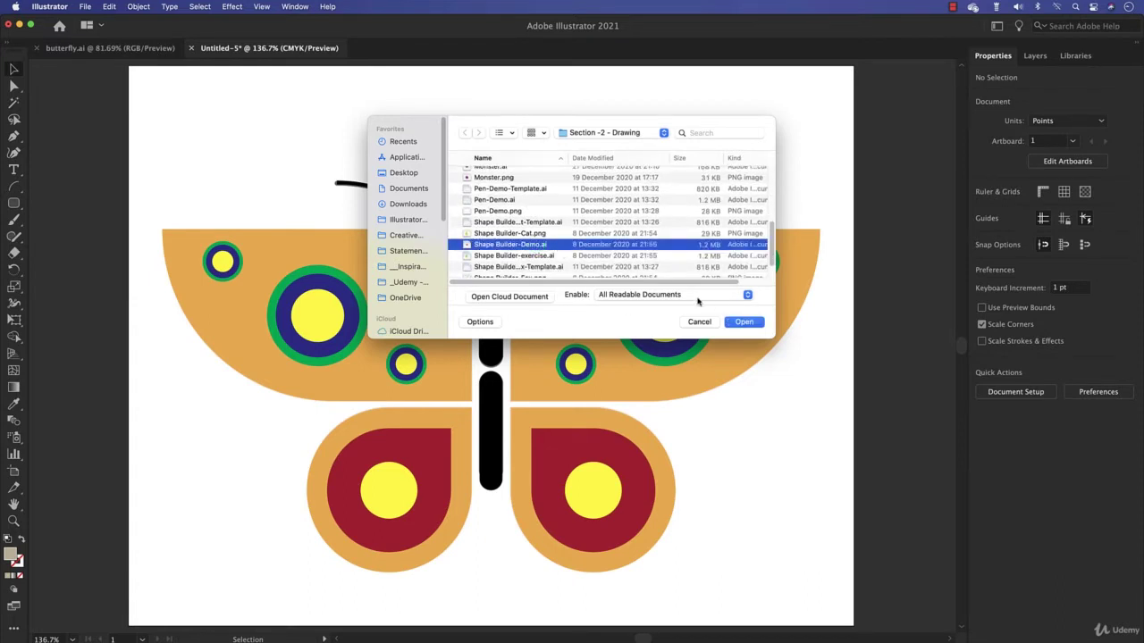
click(756, 327)
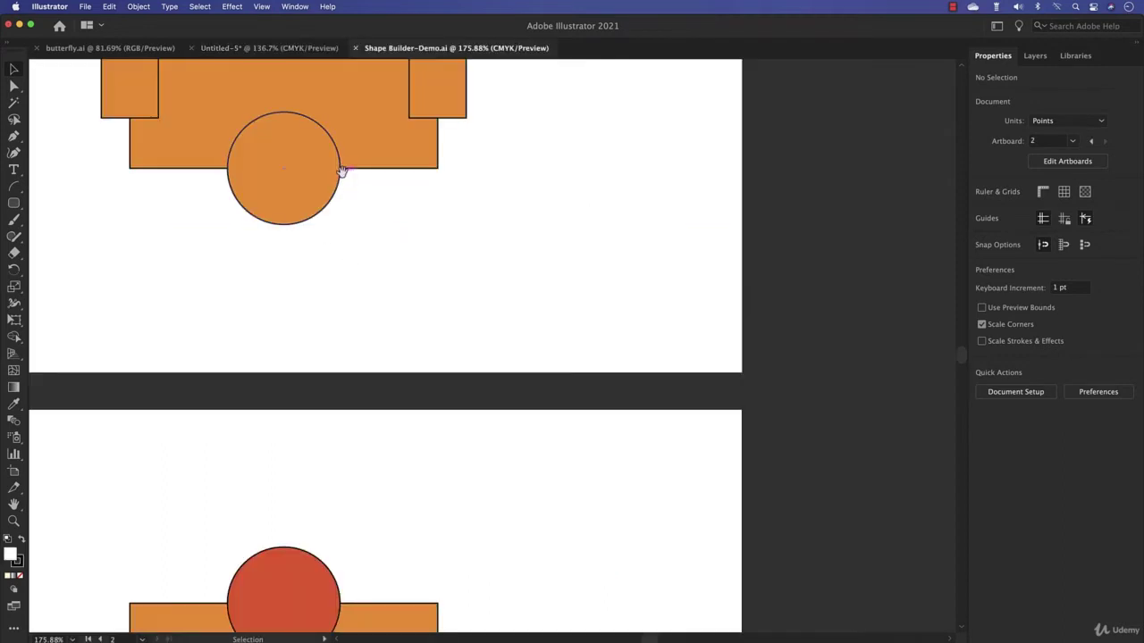
drag(342, 171, 476, 493)
scroll(521, 142, down, 2)
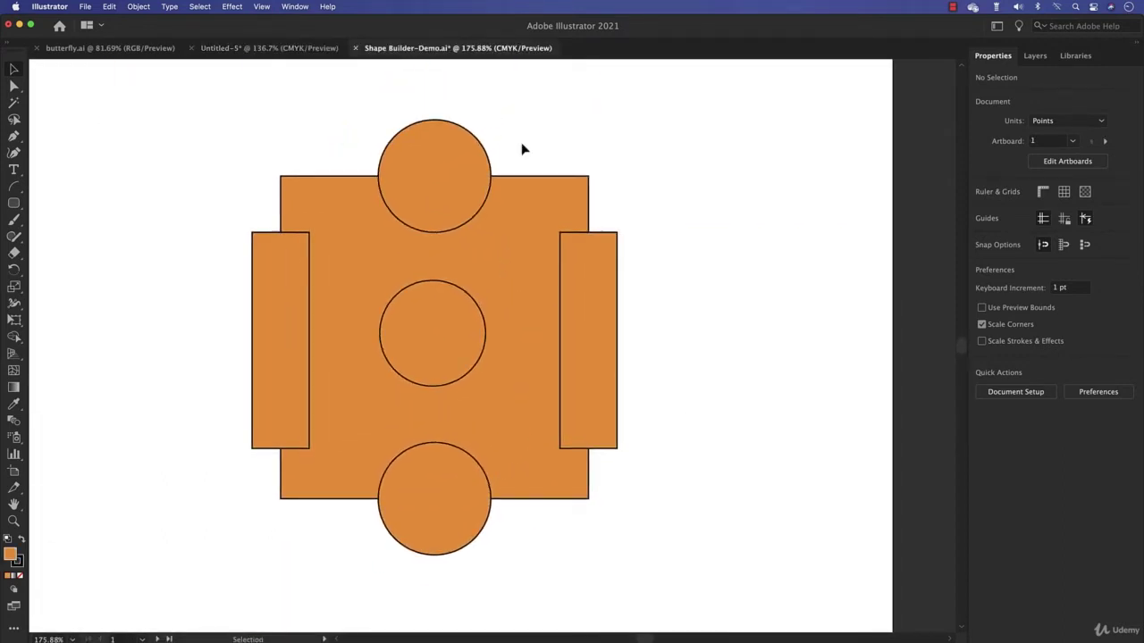
scroll(273, 116, down, 1)
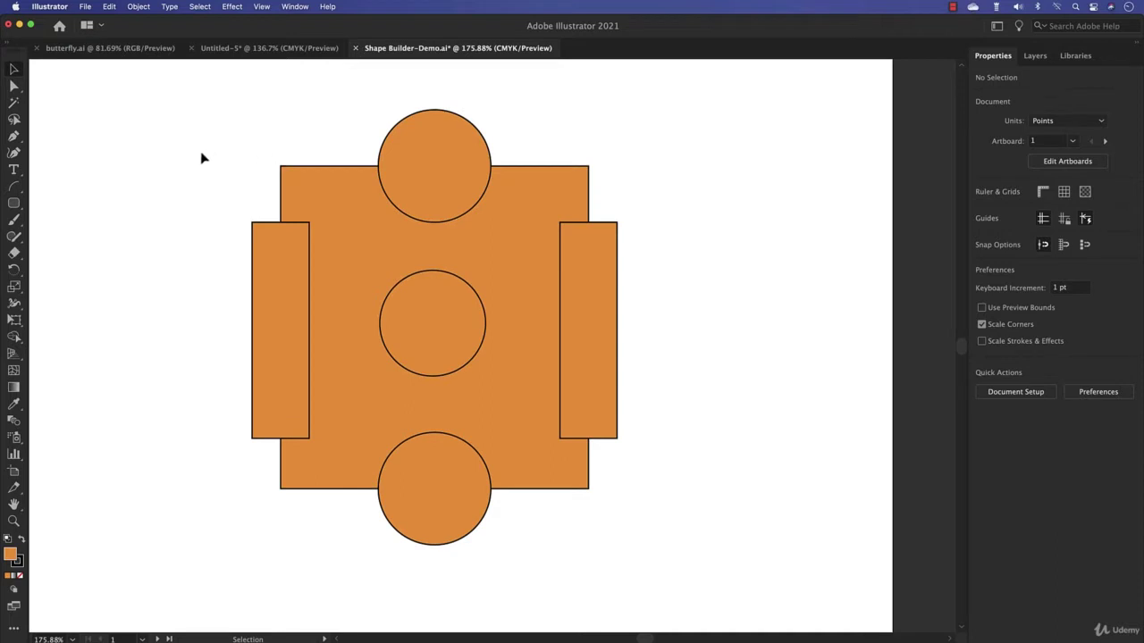
Step: Select all the orange shapes on the first artboard and activate the Shape Builder tool
click(15, 338)
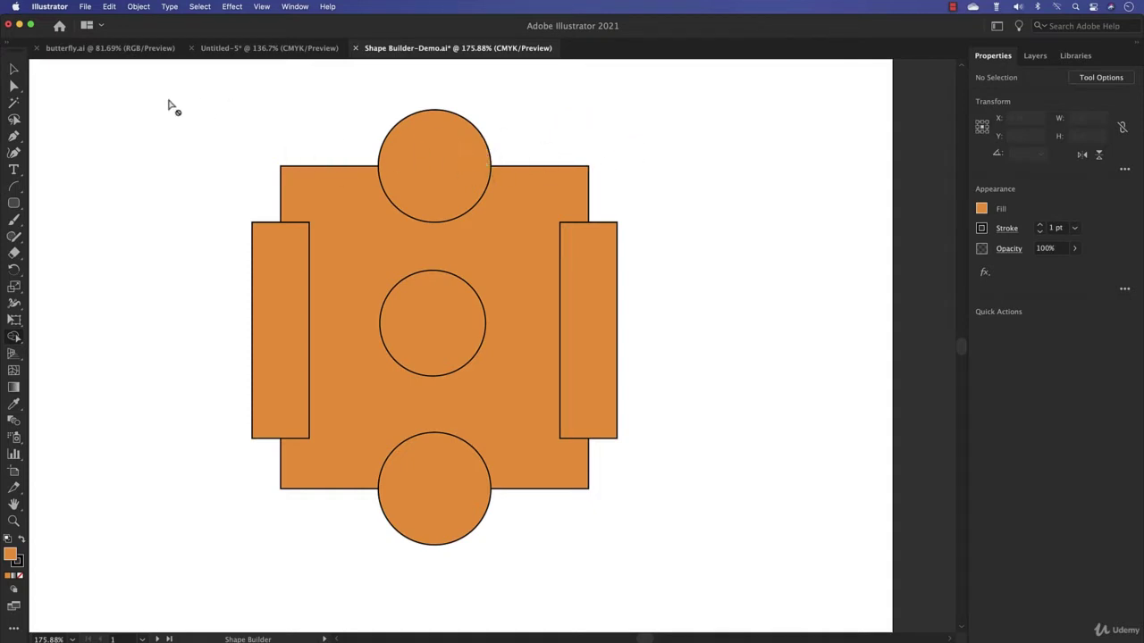
click(13, 68)
click(201, 121)
drag(201, 122, 688, 536)
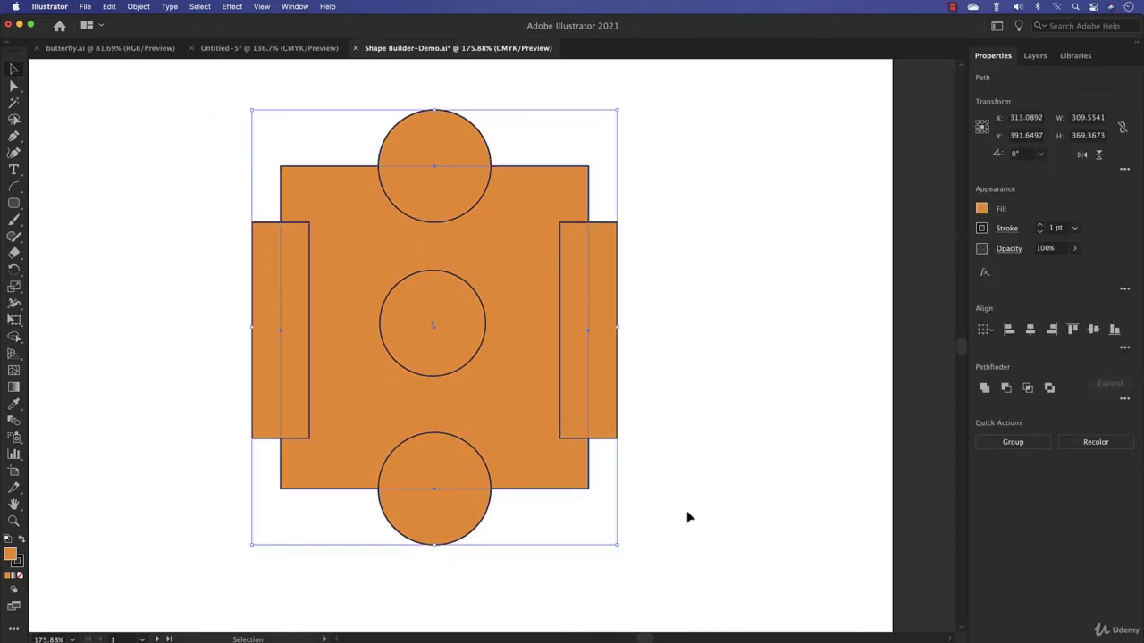
click(176, 114)
drag(198, 105, 684, 577)
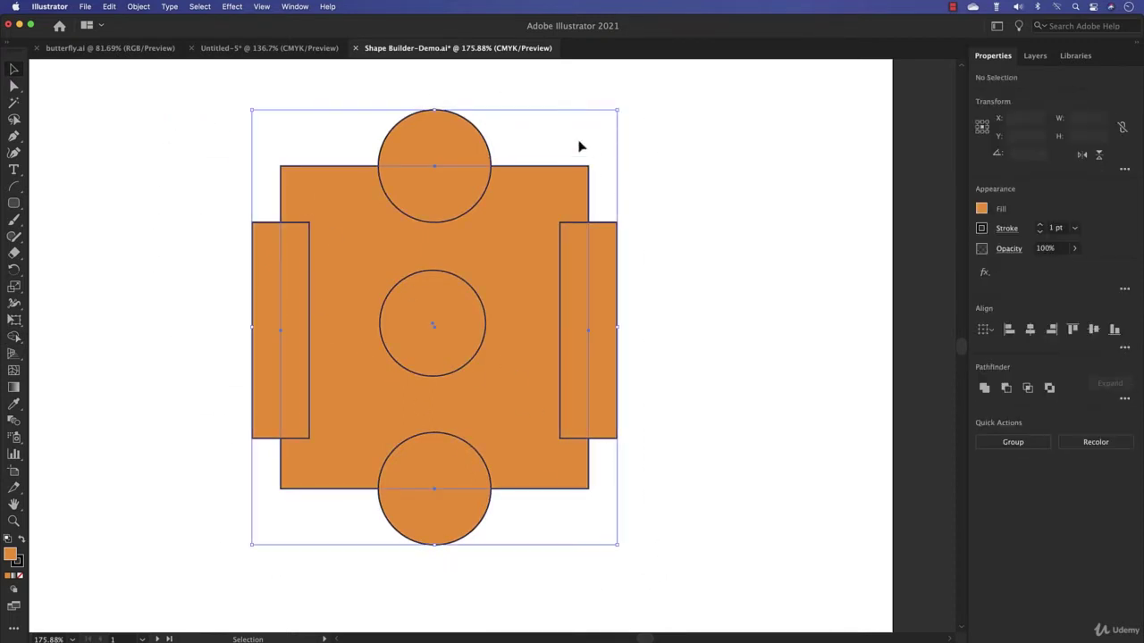
click(15, 336)
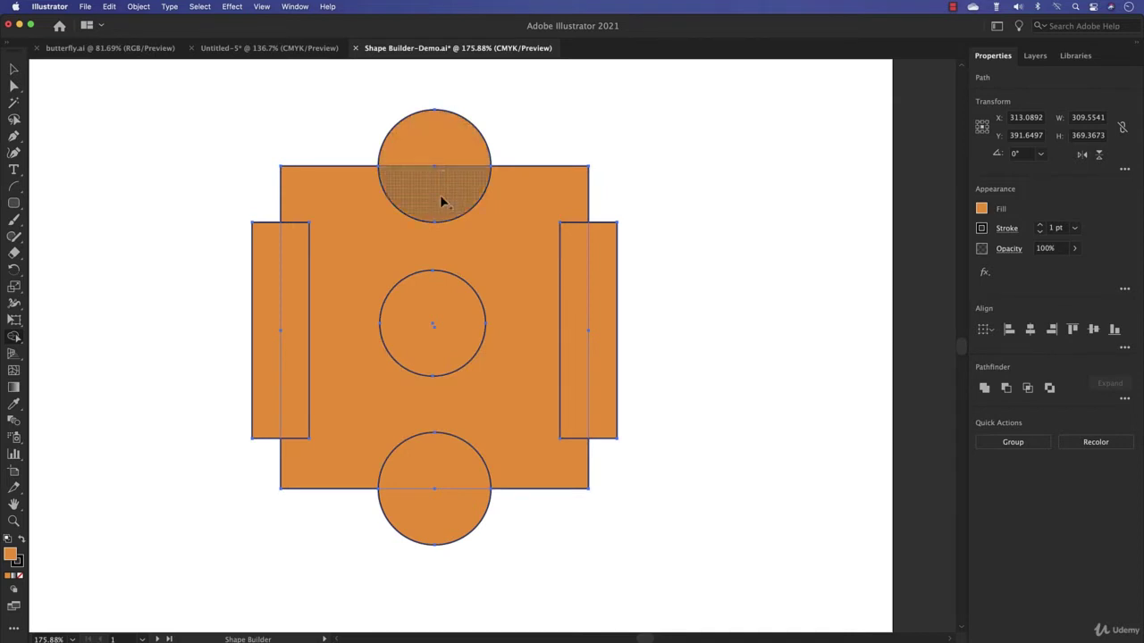
Step: Select only the top circle and the large square, and merge them into one shape with the Shape Builder tool
click(13, 69)
click(257, 88)
drag(342, 116, 453, 268)
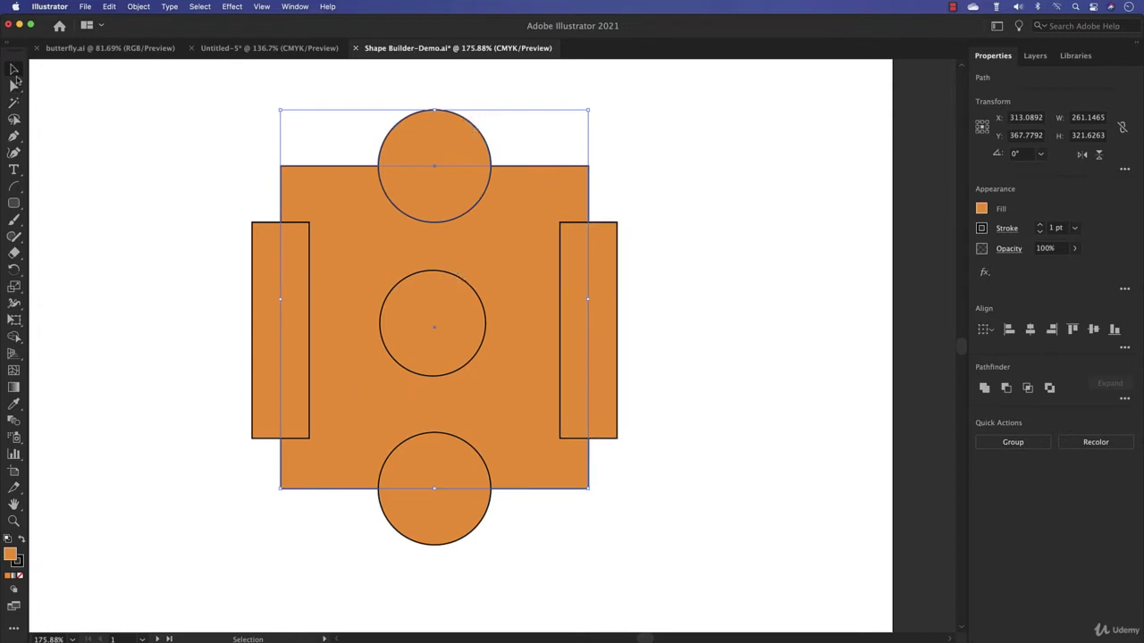
key(shift+m)
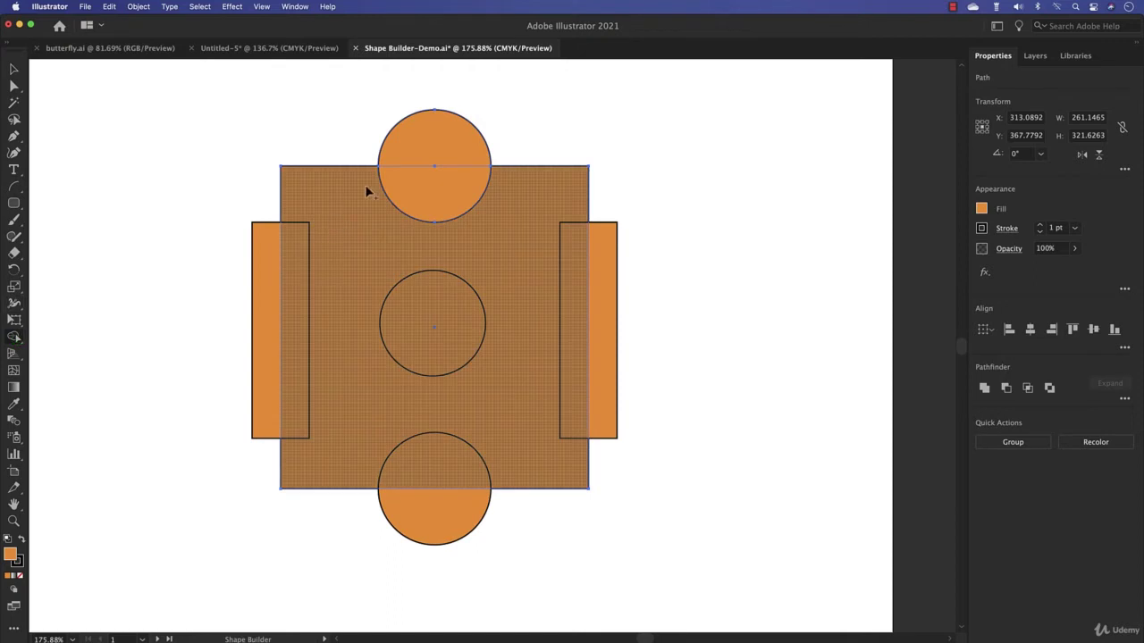
drag(438, 101, 440, 127)
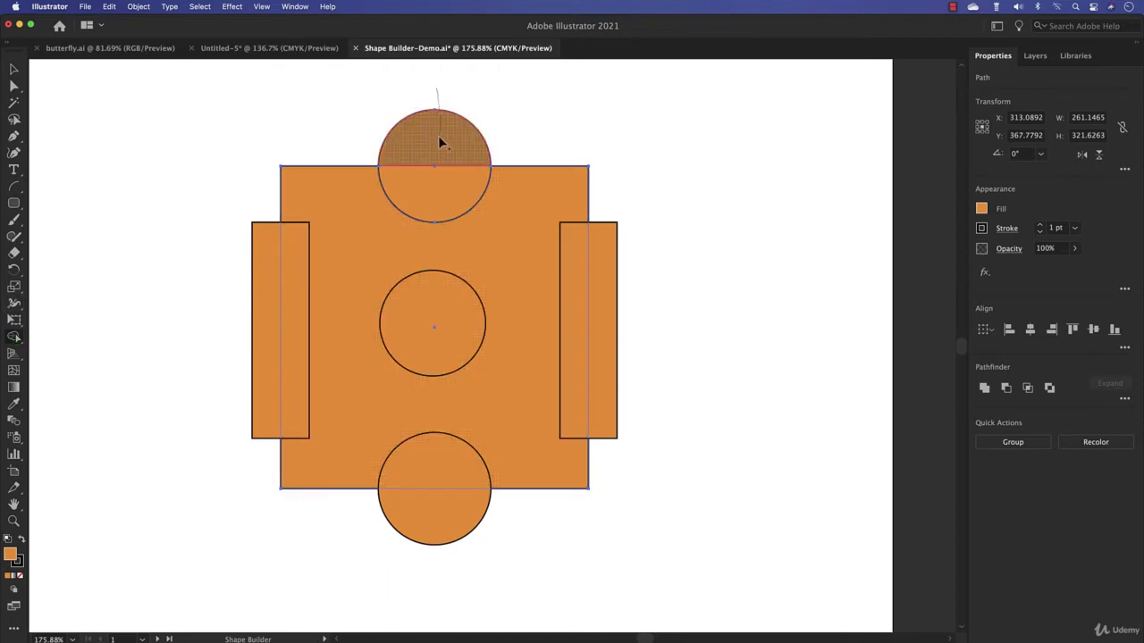
drag(431, 166, 397, 226)
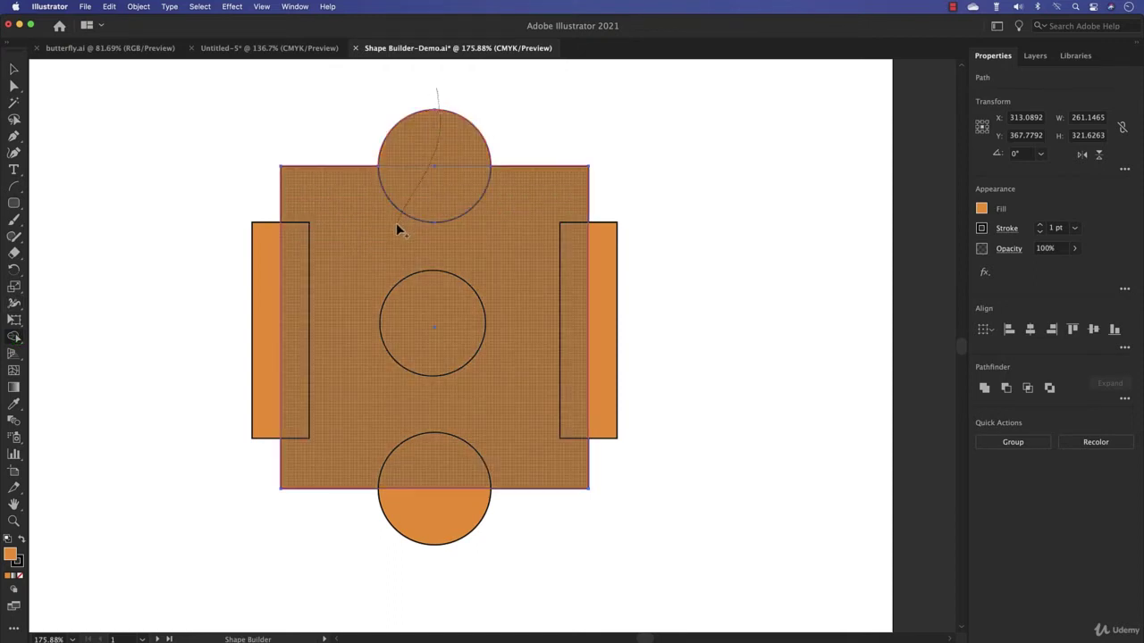
drag(431, 161, 420, 175)
drag(464, 225, 464, 224)
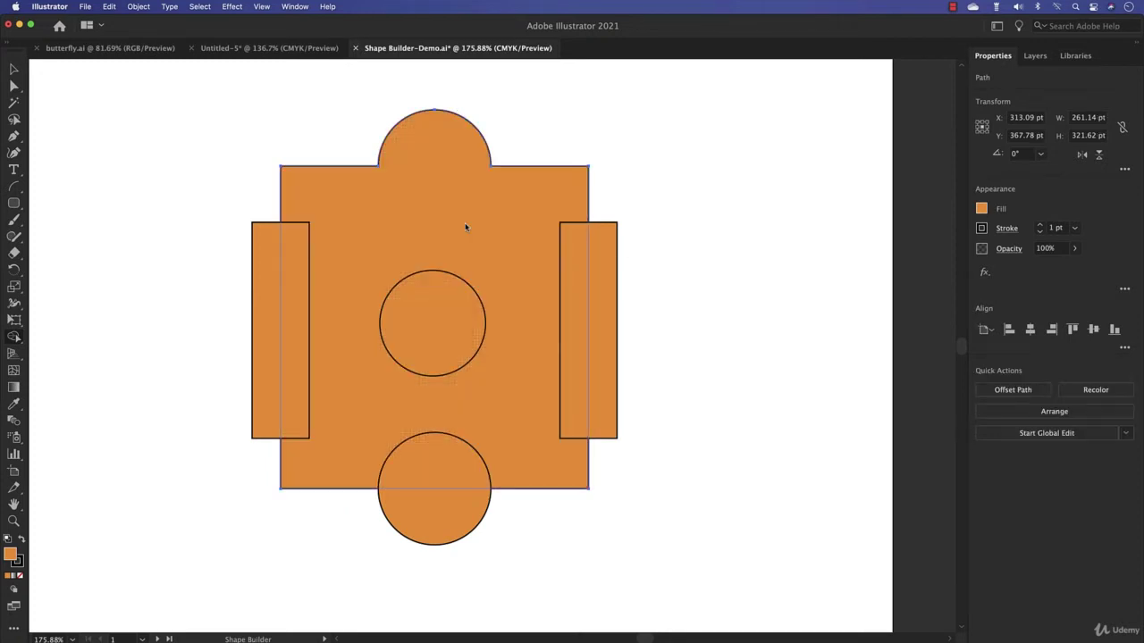
click(14, 70)
click(649, 140)
drag(542, 171, 547, 134)
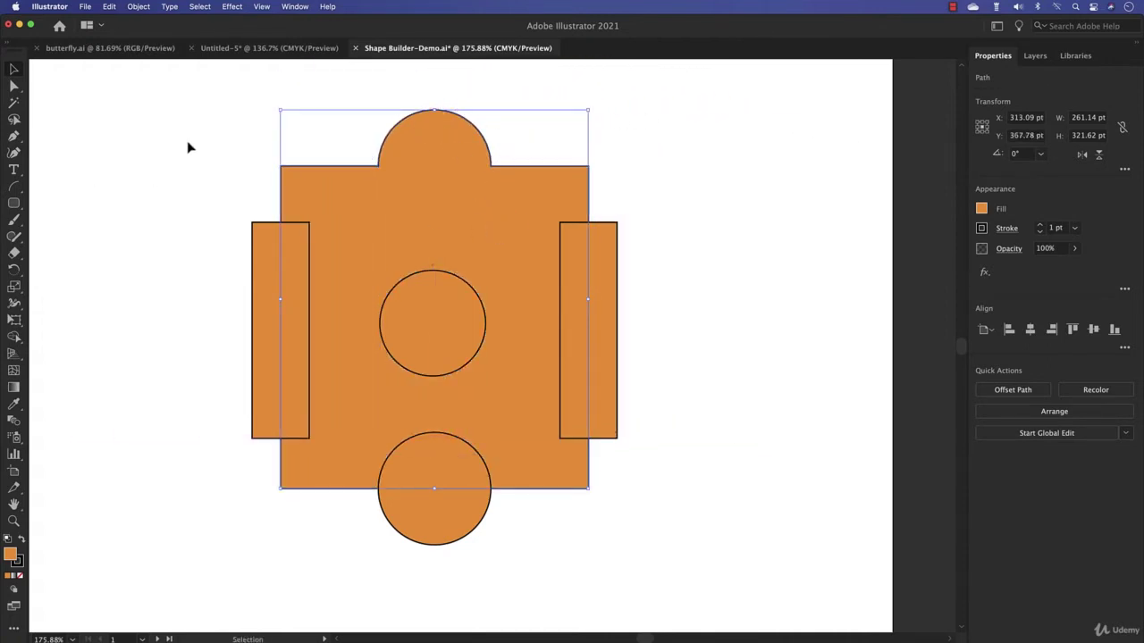
Step: Select all the shapes and cut out the area where the left rectangle overlaps the square with the Shape Builder tool
click(179, 115)
drag(166, 95, 679, 581)
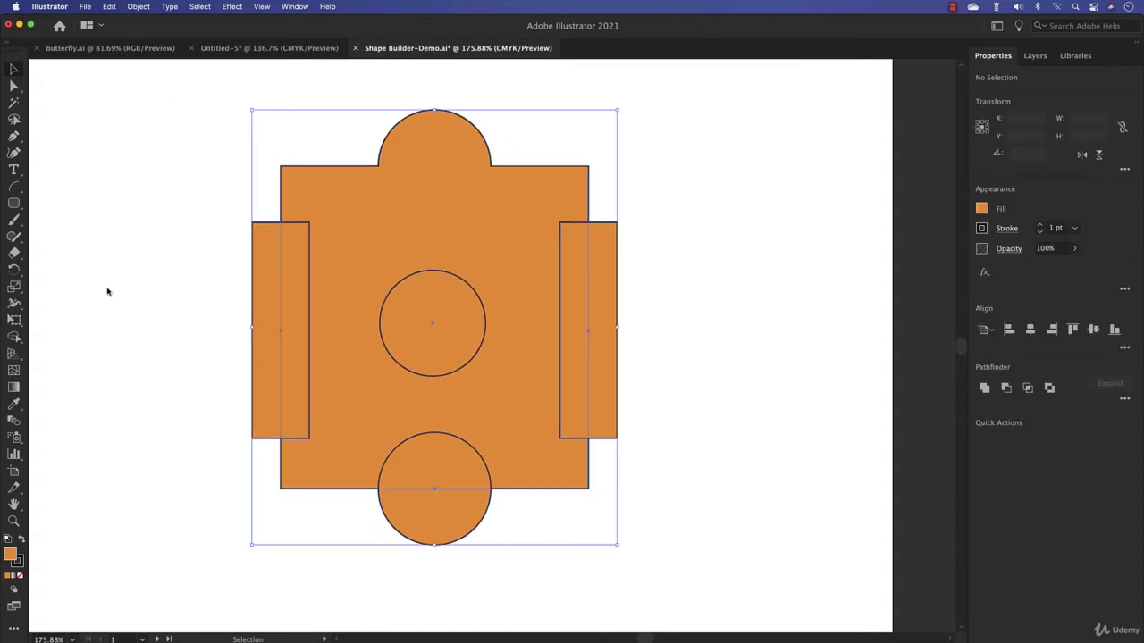
click(14, 337)
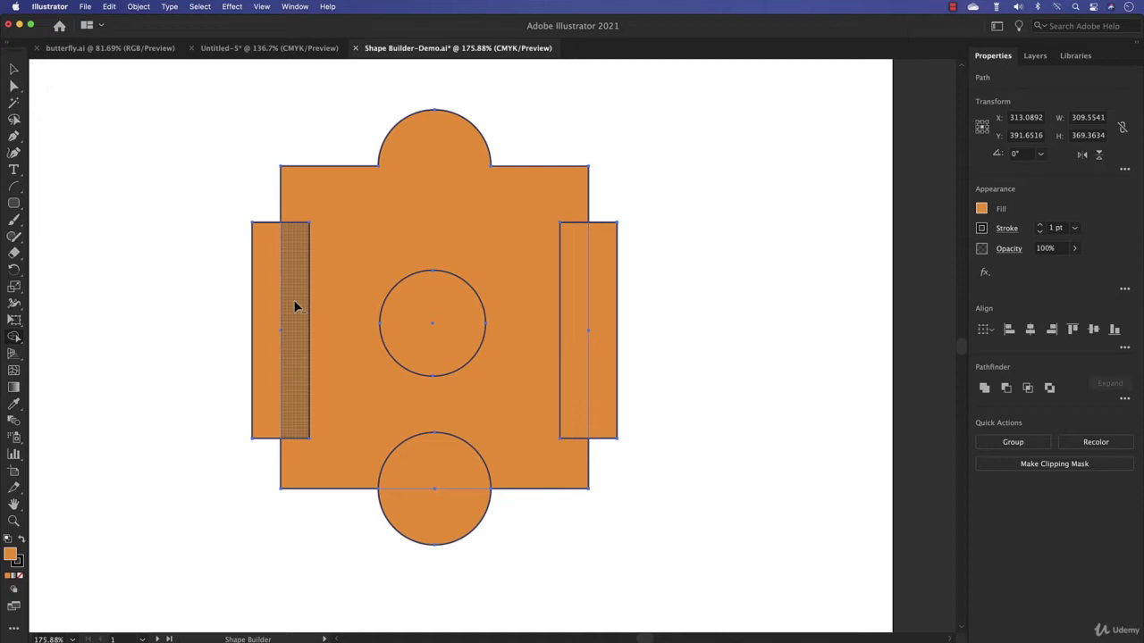
alt+click(294, 301)
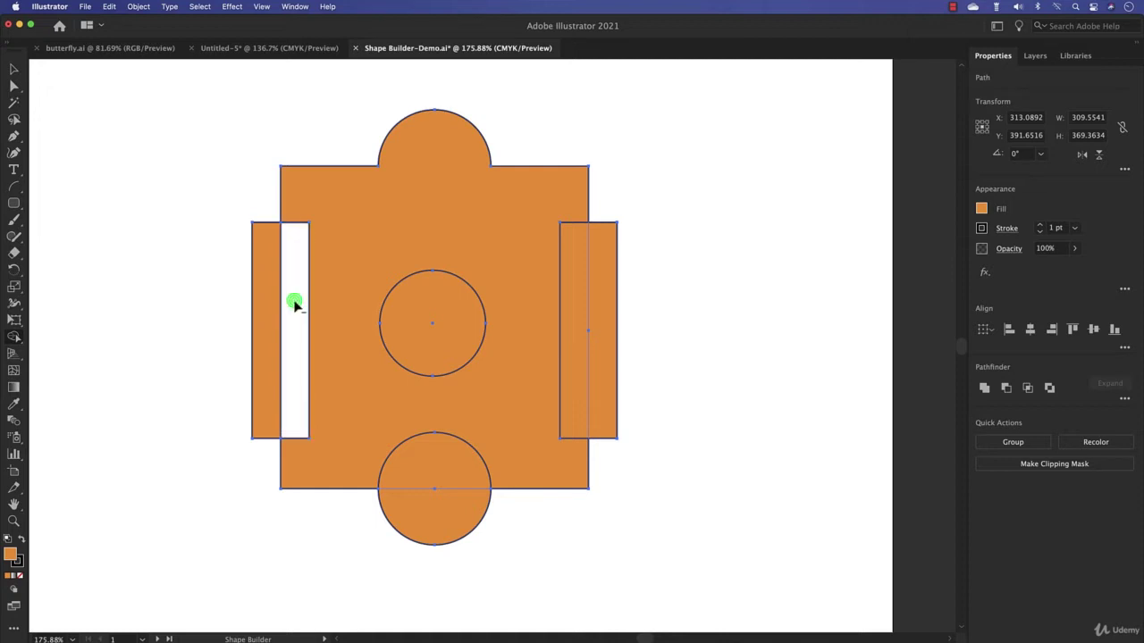
Step: Shift all the shapes together slightly up and to the left on the artboard, and deselect them
key(v)
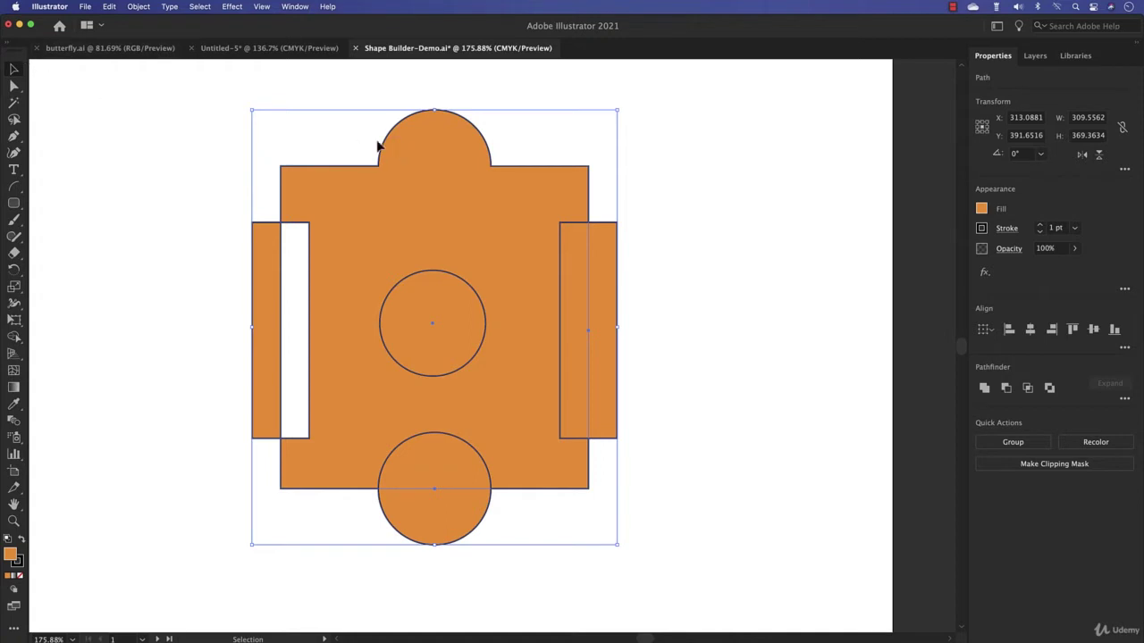
mouse_move(381, 143)
mouse_down()
mouse_move(441, 153)
mouse_move(369, 135)
mouse_move(370, 147)
mouse_move(428, 146)
mouse_move(363, 141)
mouse_move(399, 144)
mouse_move(373, 148)
mouse_up()
click(119, 139)
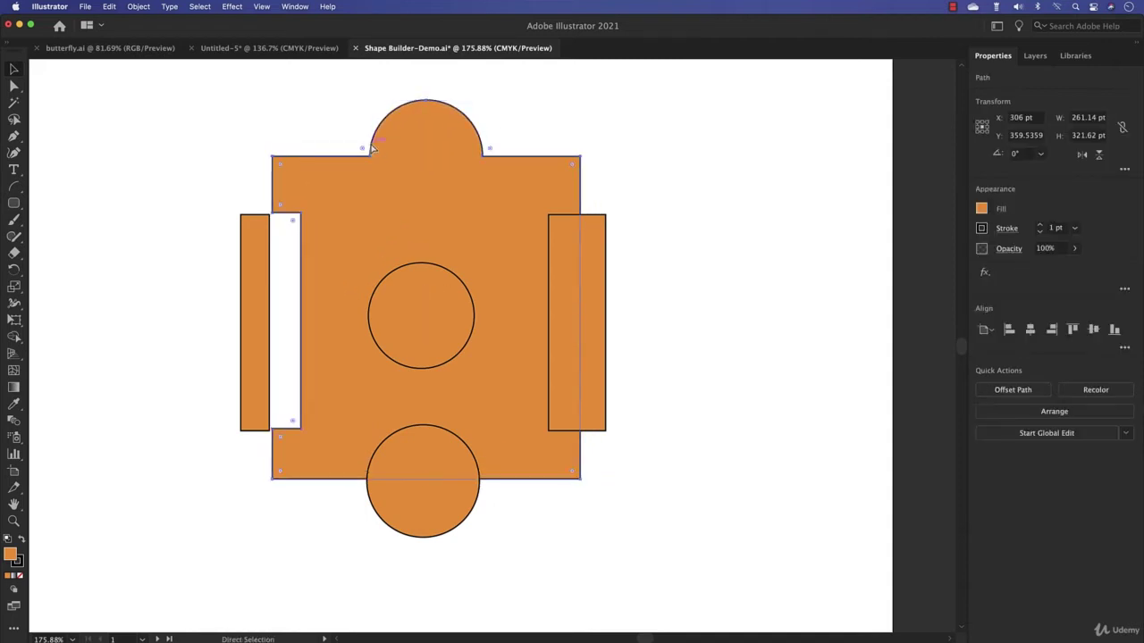
key(v)
click(684, 191)
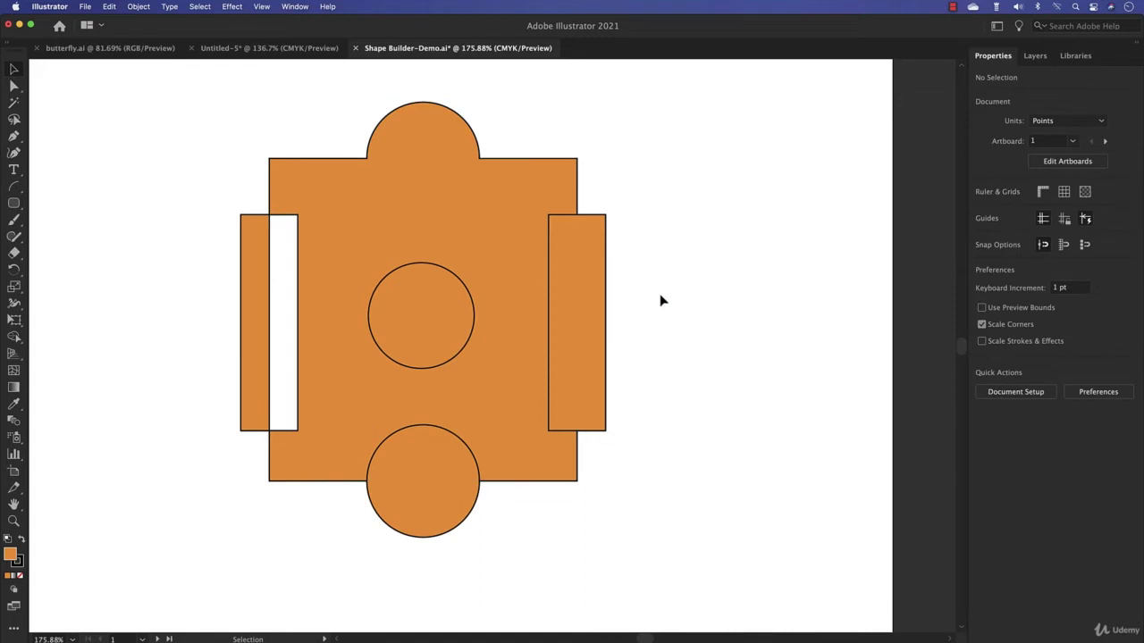
Step: Select all the shapes, separate the right rectangle's overlapping area and merge it into the square with the Shape Builder tool
drag(207, 119, 700, 547)
click(14, 339)
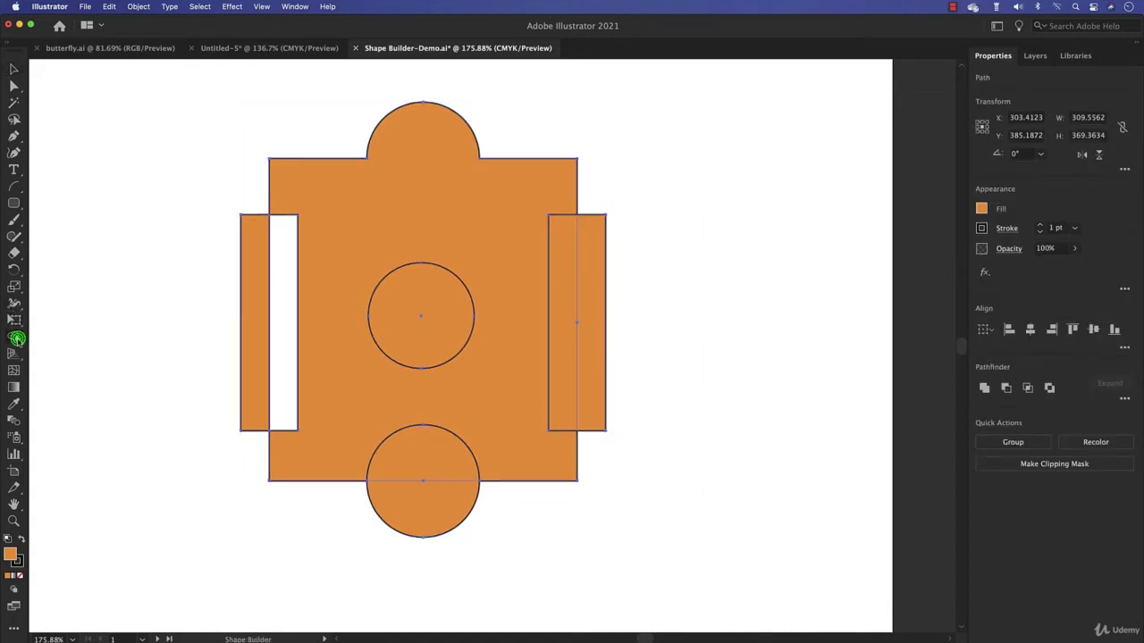
click(566, 328)
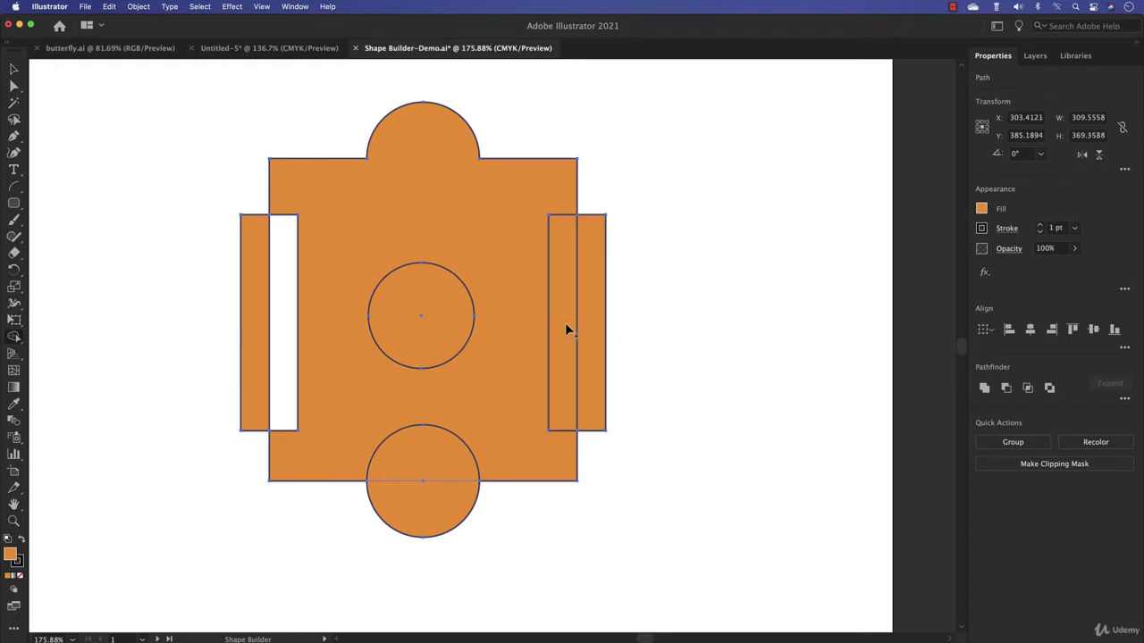
drag(565, 328, 539, 327)
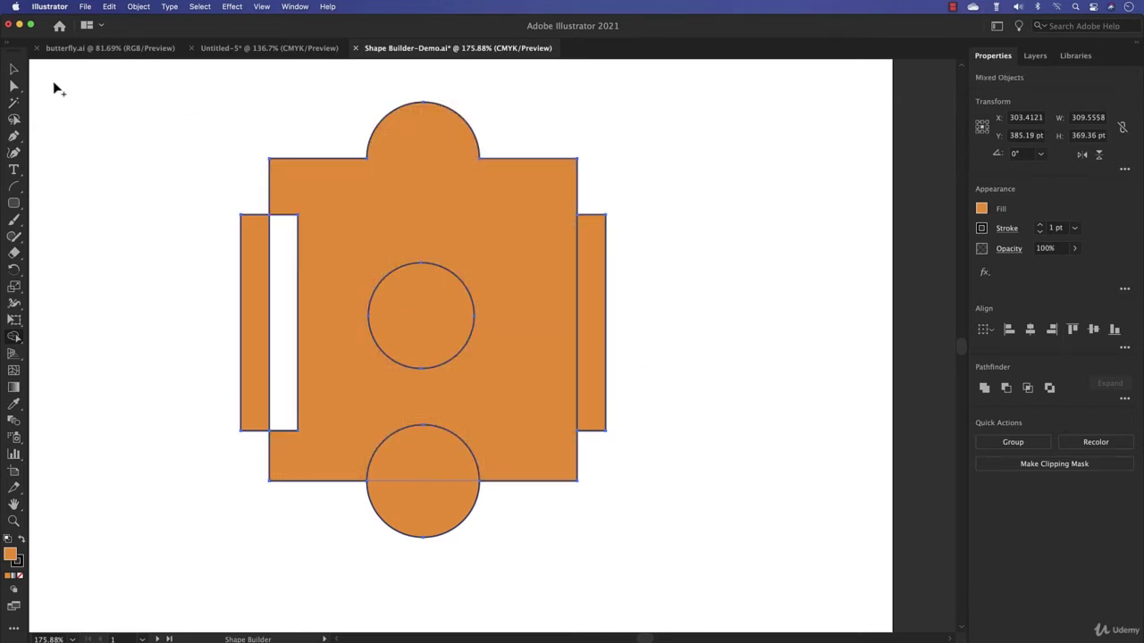
Step: Try moving the right-hand strip and the main shape apart to inspect the separate pieces, and undo both moves
click(13, 69)
click(691, 220)
click(605, 237)
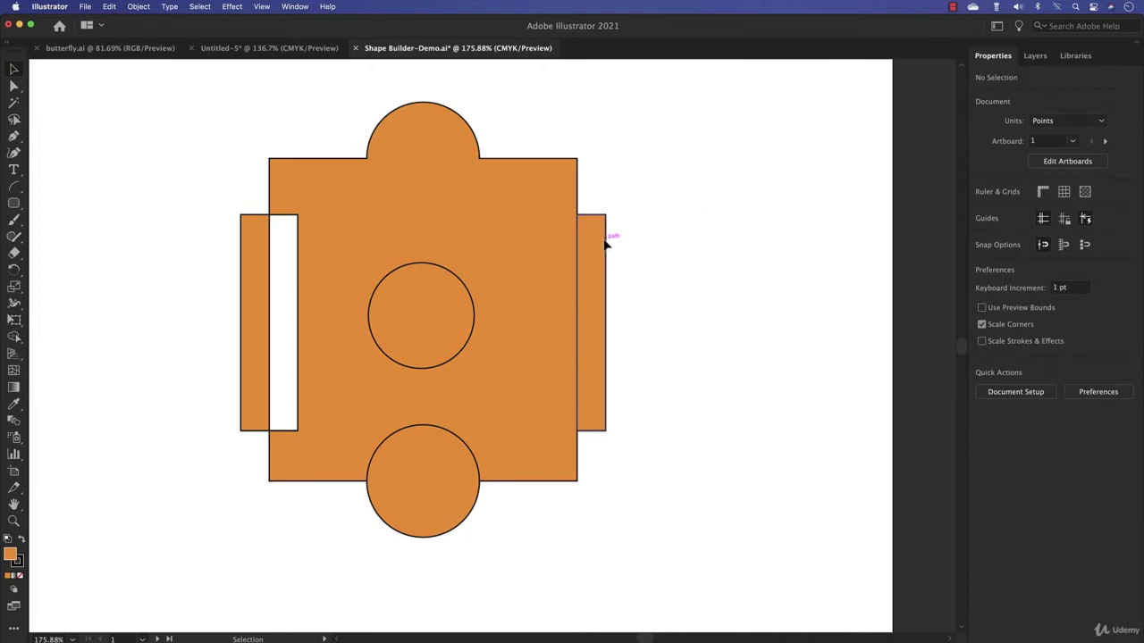
drag(605, 241, 712, 245)
click(574, 253)
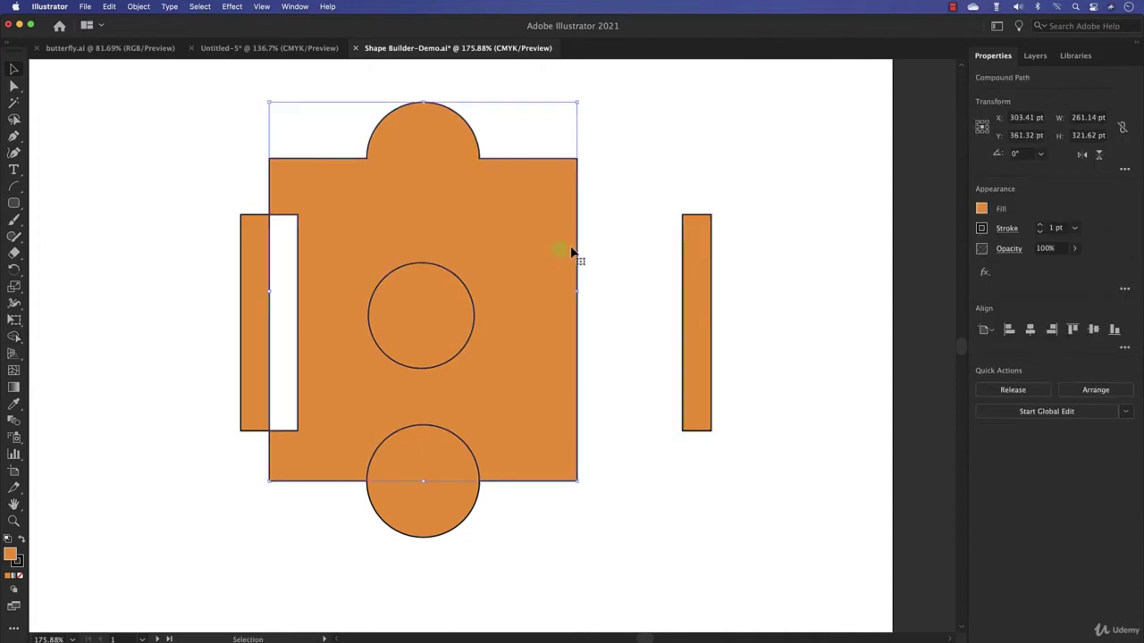
drag(579, 254, 566, 251)
key(super+z)
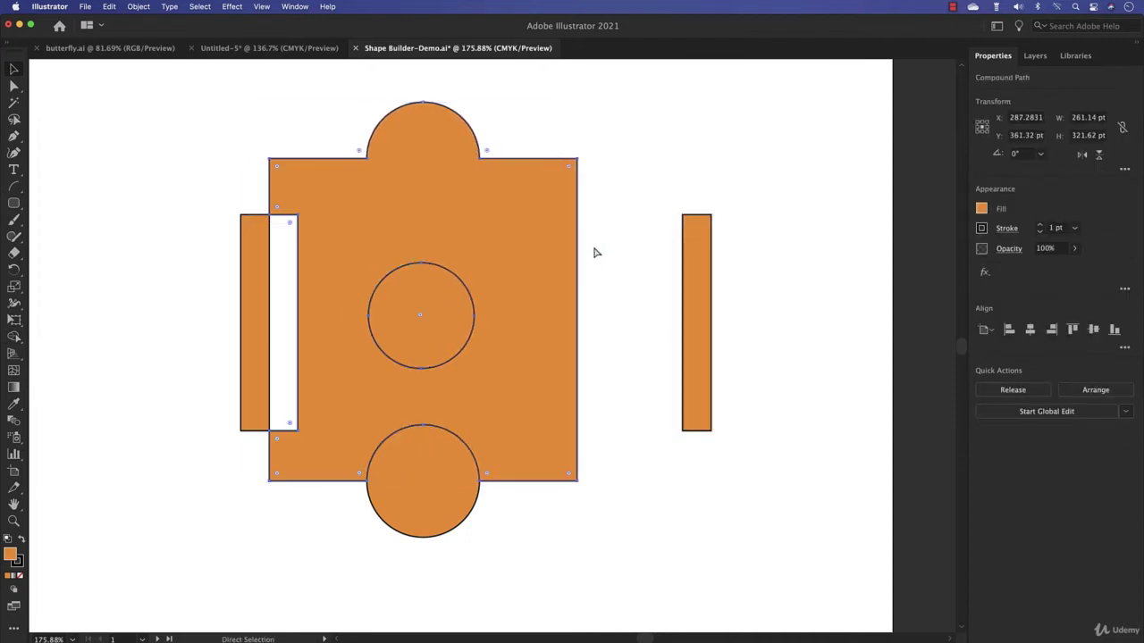
key(super+z)
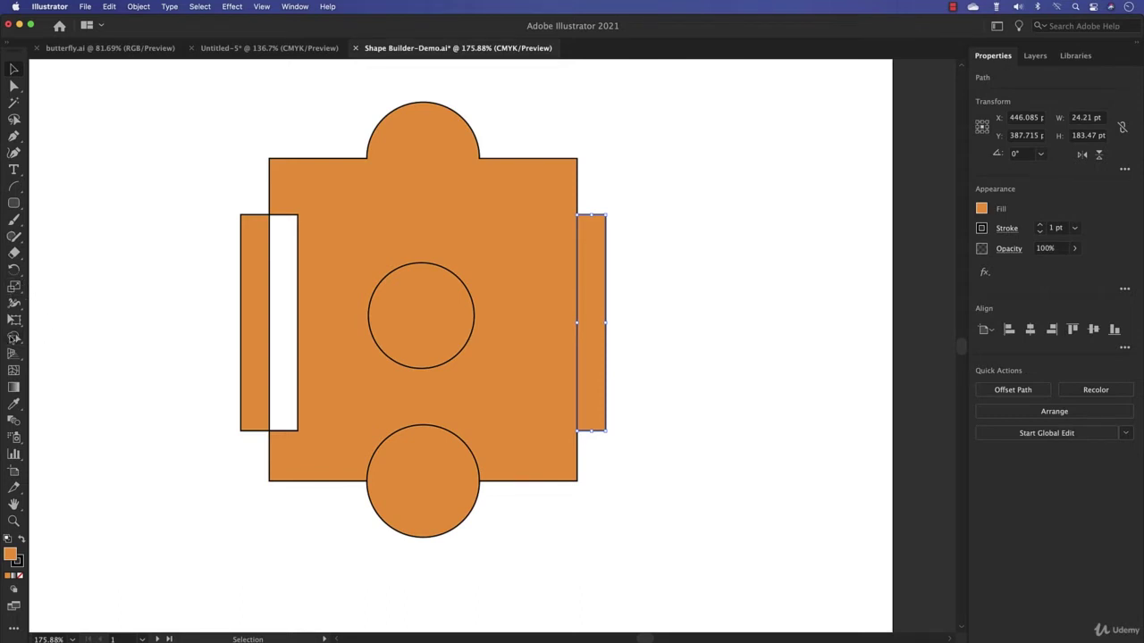
Step: Select all the shapes and subtract the entire bottom circle from the main shape with the Shape Builder tool
click(17, 339)
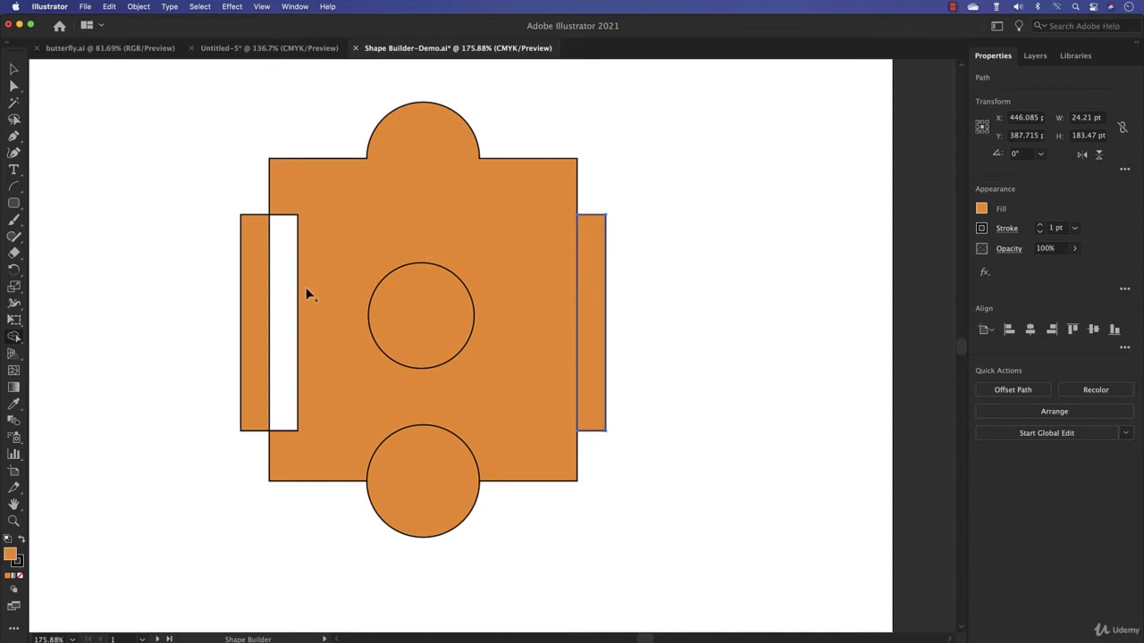
key(v)
drag(193, 96, 713, 583)
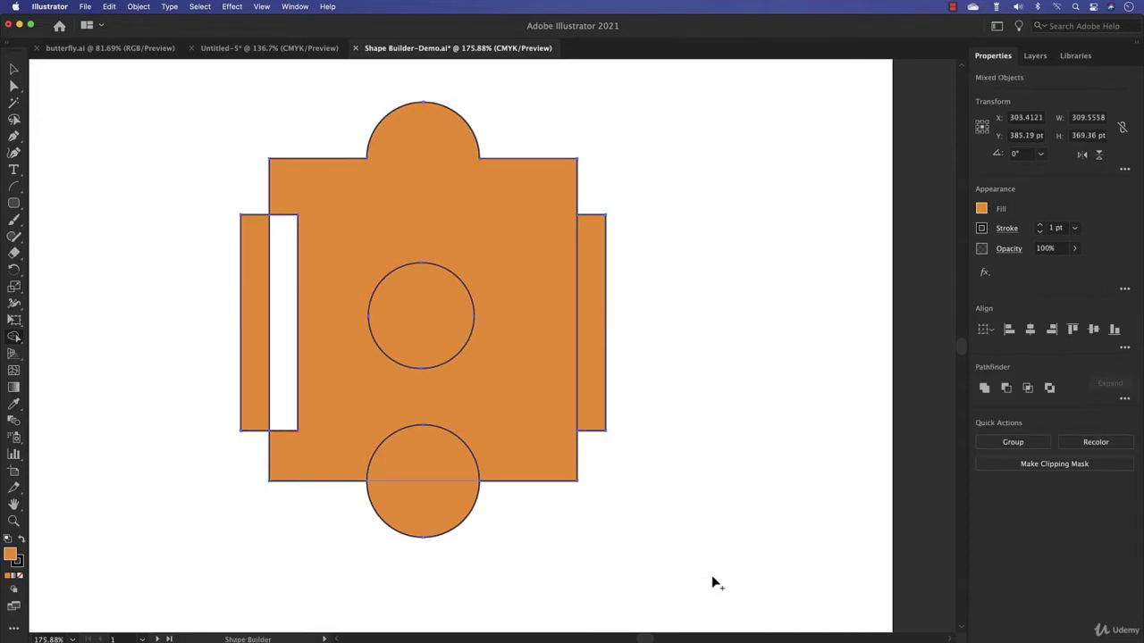
key(super)
drag(419, 556, 425, 460)
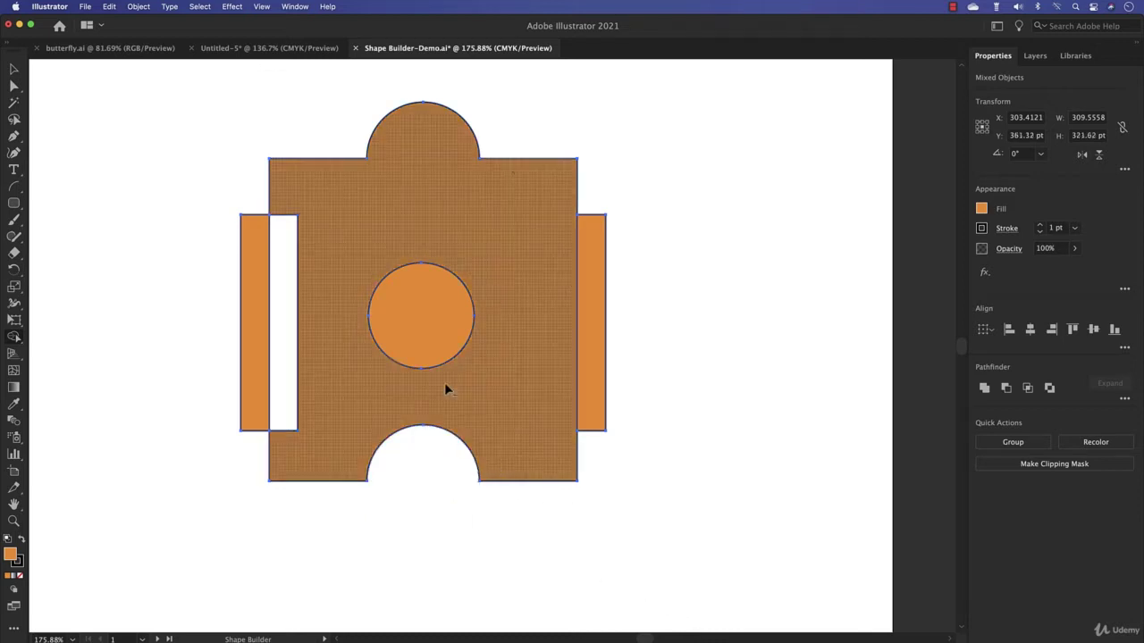
Step: Subtract the center circle from the main shape with the Shape Builder tool
alt+click(423, 340)
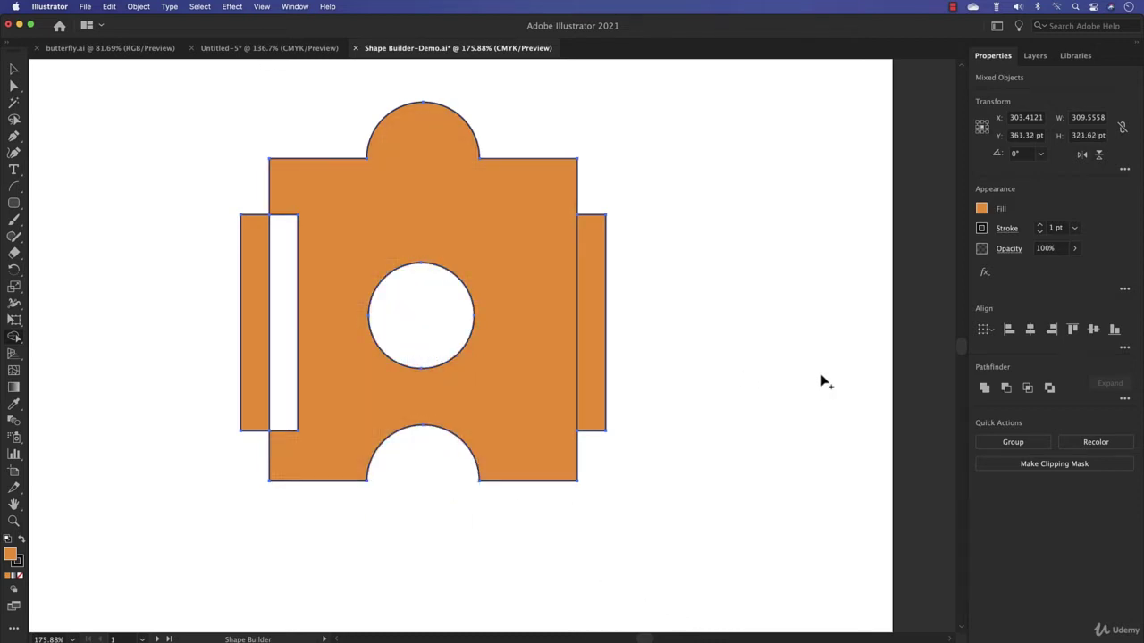
Step: Try moving the main shape and both side strips apart to inspect the cutouts, and undo all the moves
click(14, 70)
drag(477, 133, 454, 95)
click(682, 186)
drag(572, 218, 502, 394)
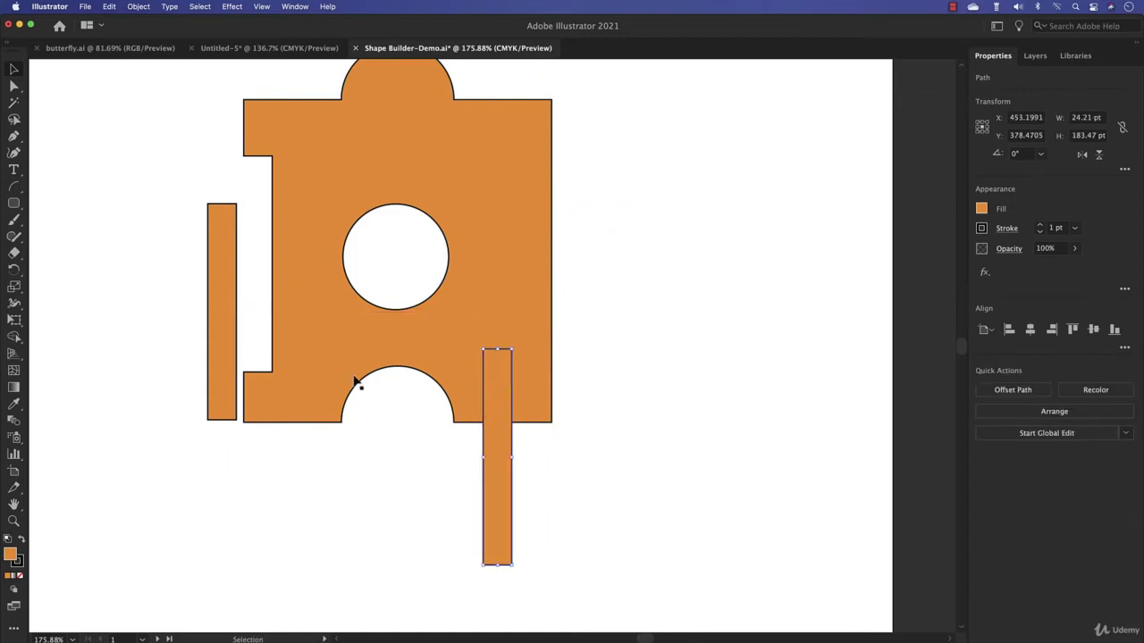
drag(220, 340, 309, 455)
drag(503, 506, 503, 467)
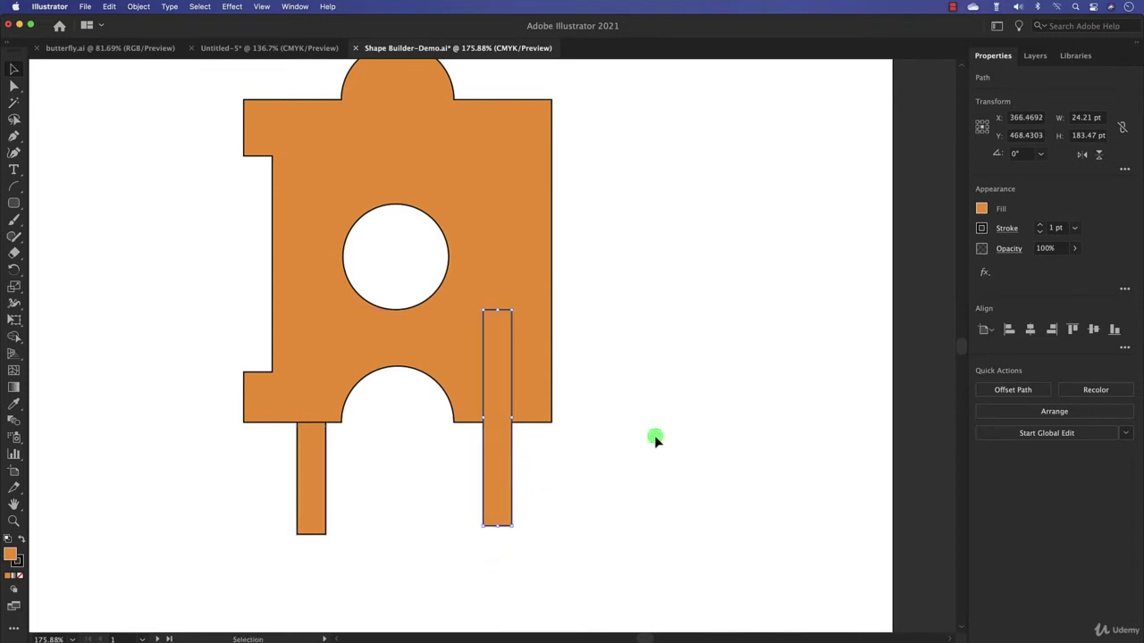
click(653, 437)
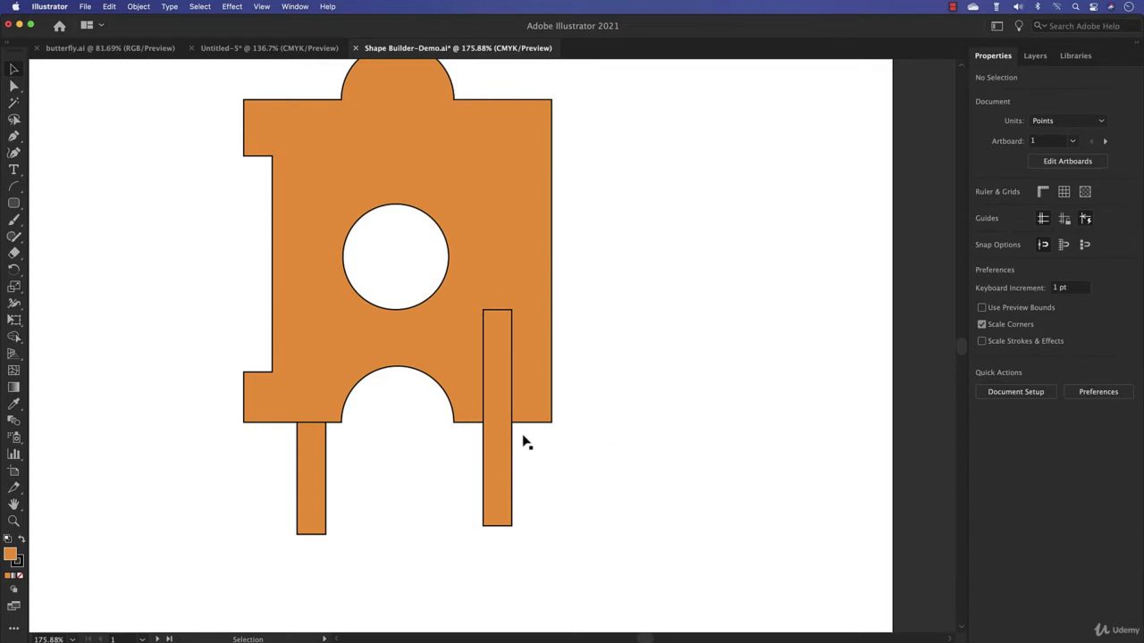
click(486, 450)
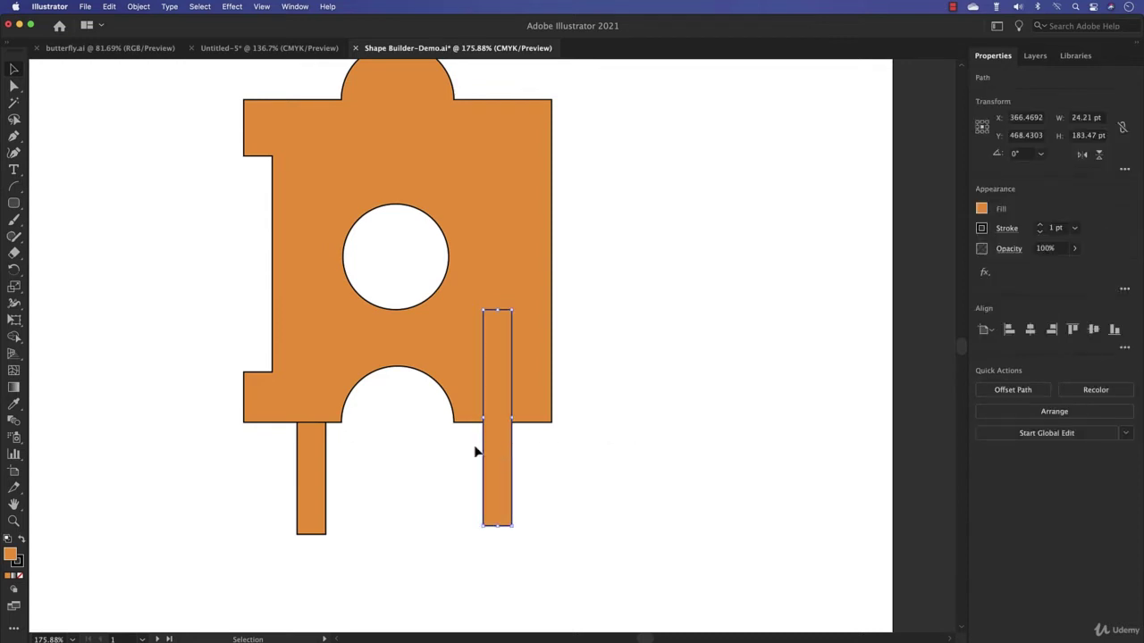
key(super+shift+z)
key(super+shift+z)
key(super+shift+z)
key(super+shift+z)
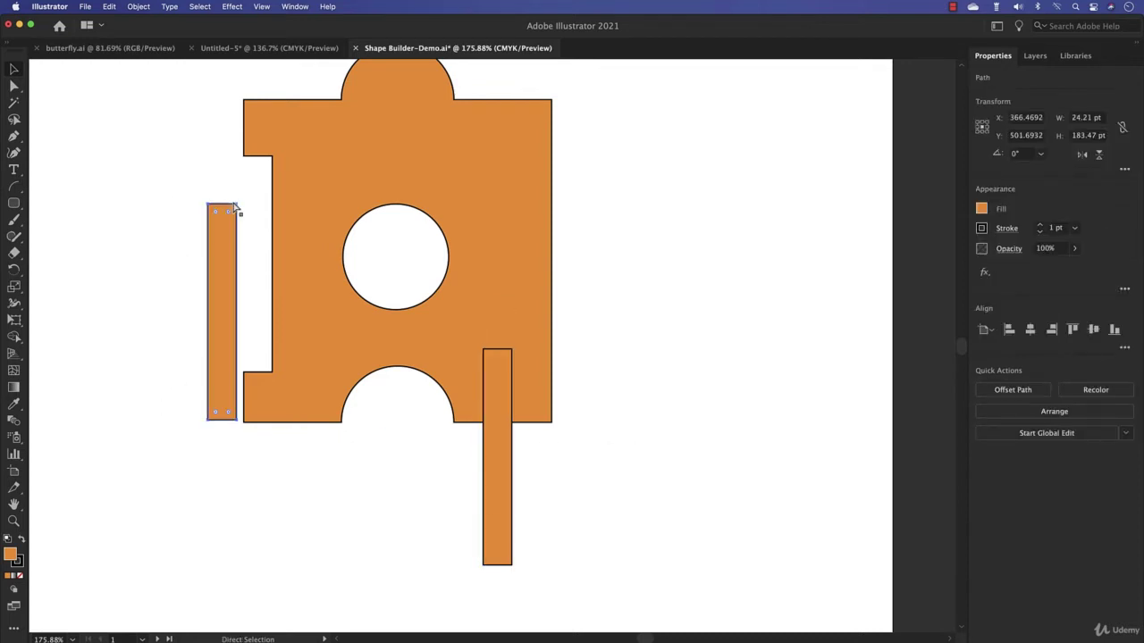
key(v)
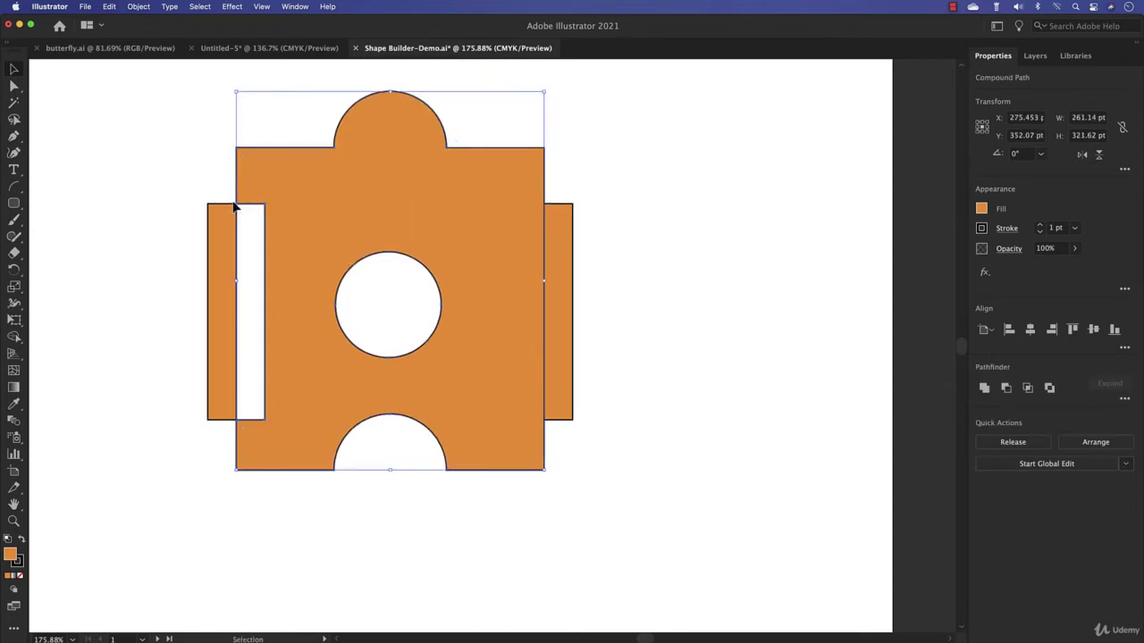
Step: Select all the shapes and reset the Shape Builder tool options, with Pick Color From set to Color Swatches
drag(149, 125, 672, 504)
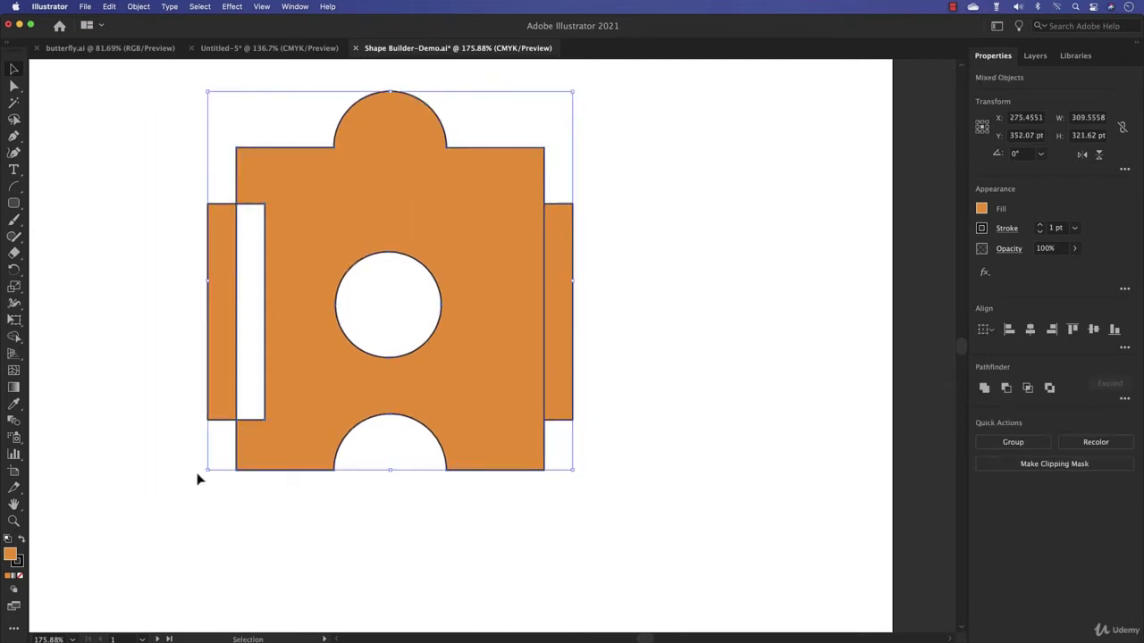
double_click(15, 338)
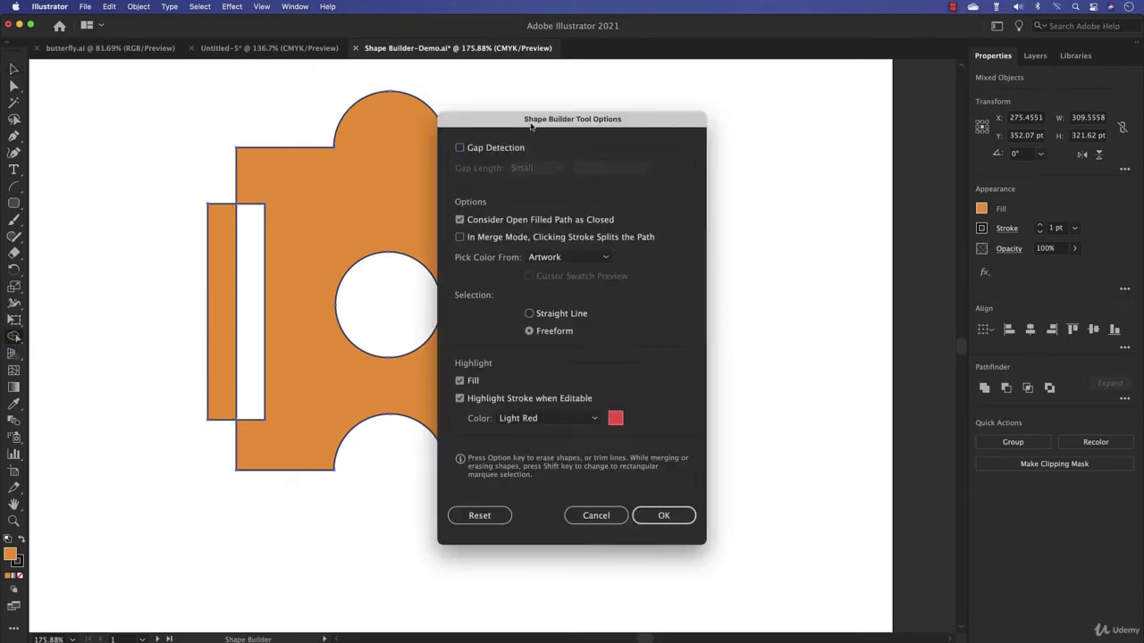
click(489, 518)
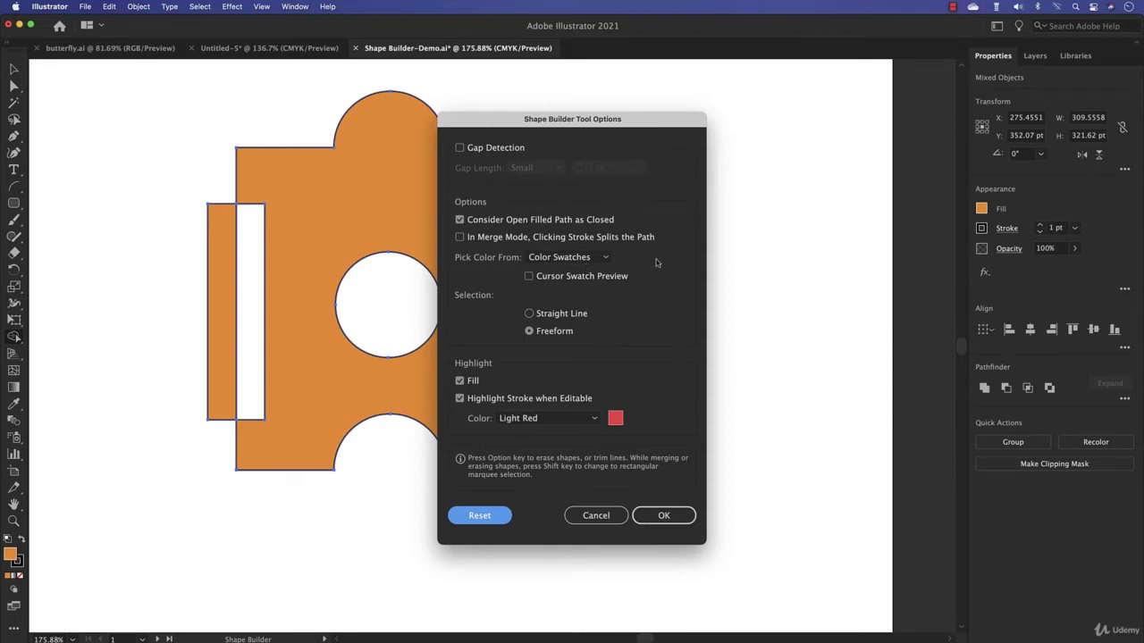
click(675, 526)
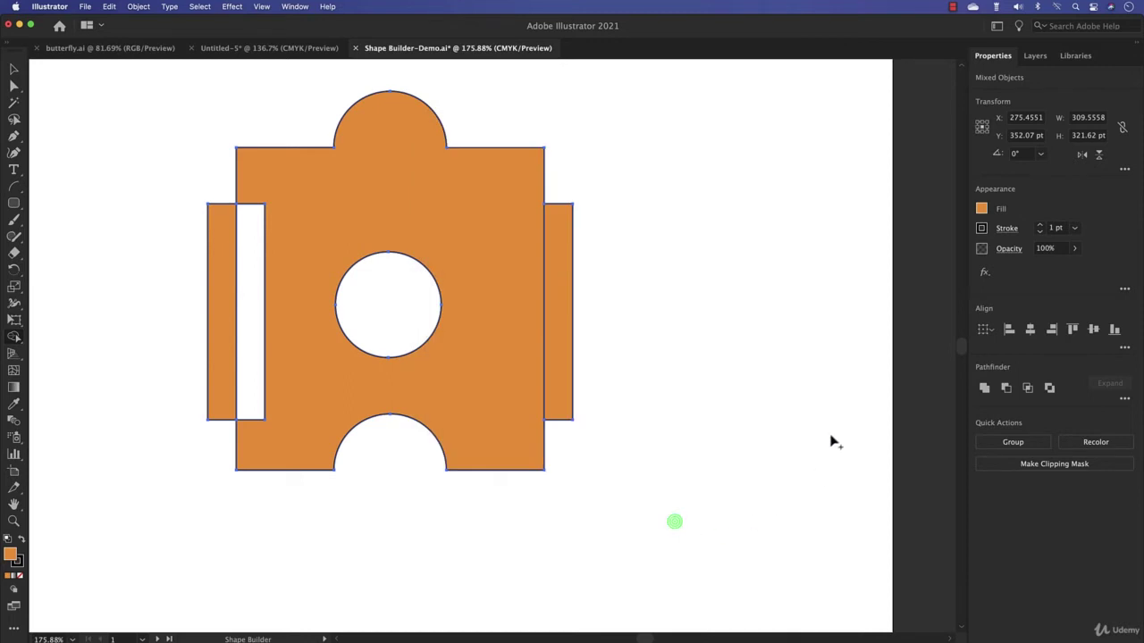
Step: Choose a red fill swatch and apply it to the strip at the main shape's right edge with the Shape Builder tool
click(981, 211)
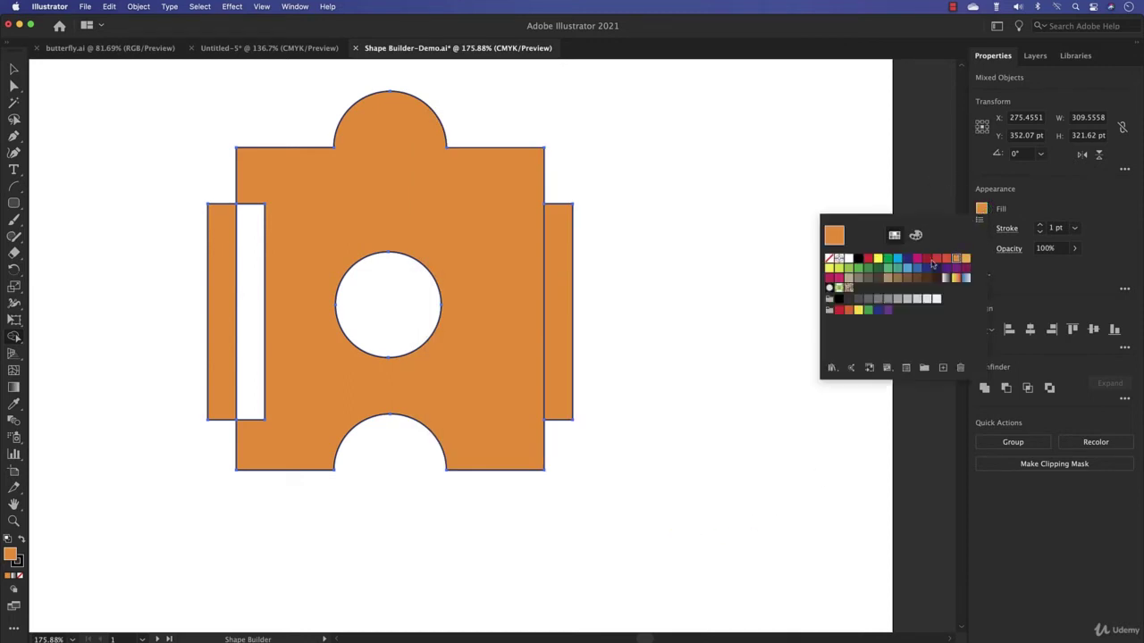
click(74, 368)
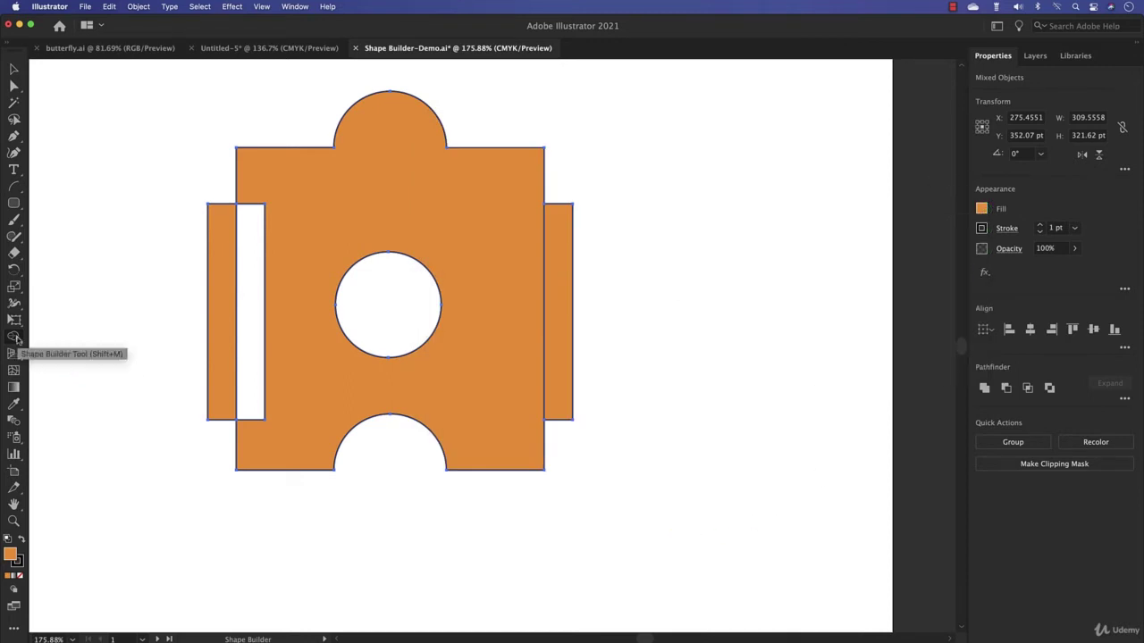
click(981, 212)
click(936, 258)
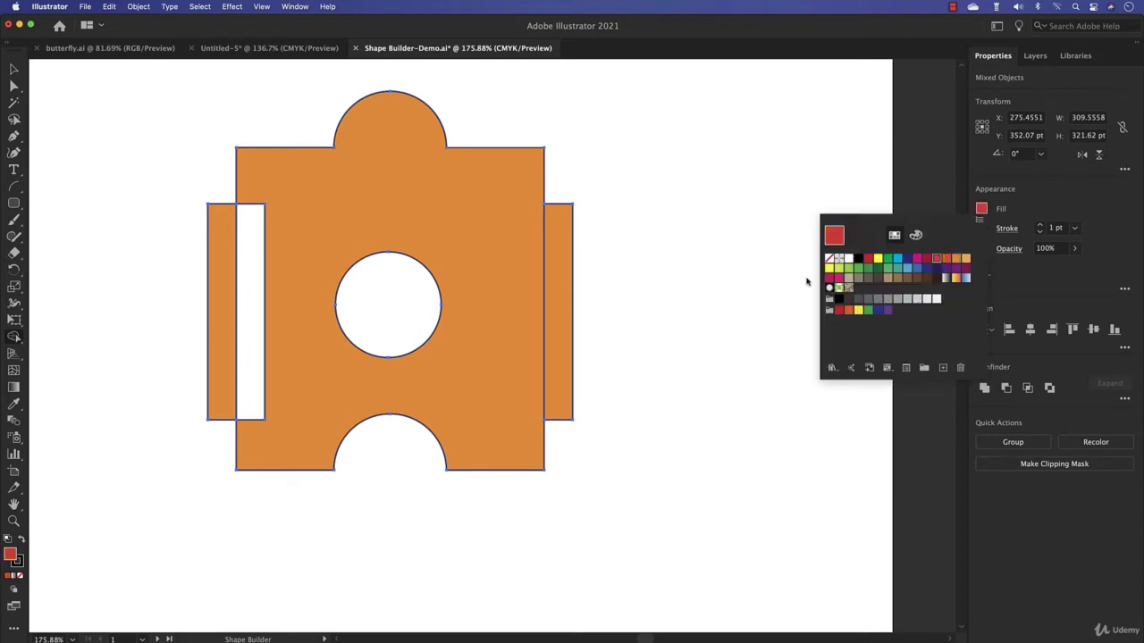
key(Escape)
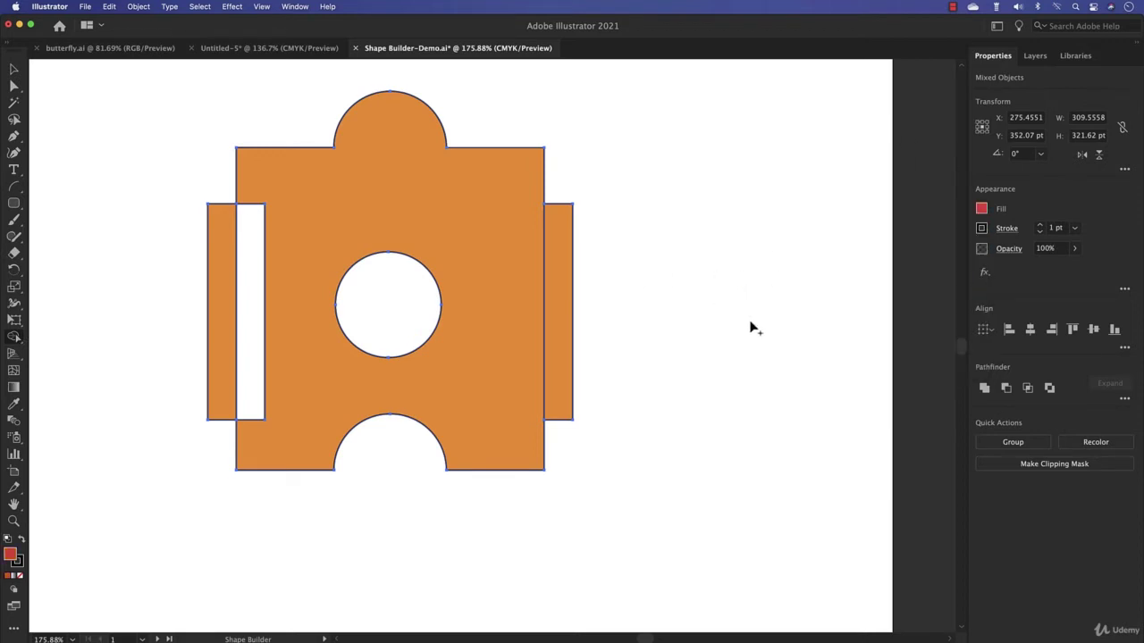
click(551, 306)
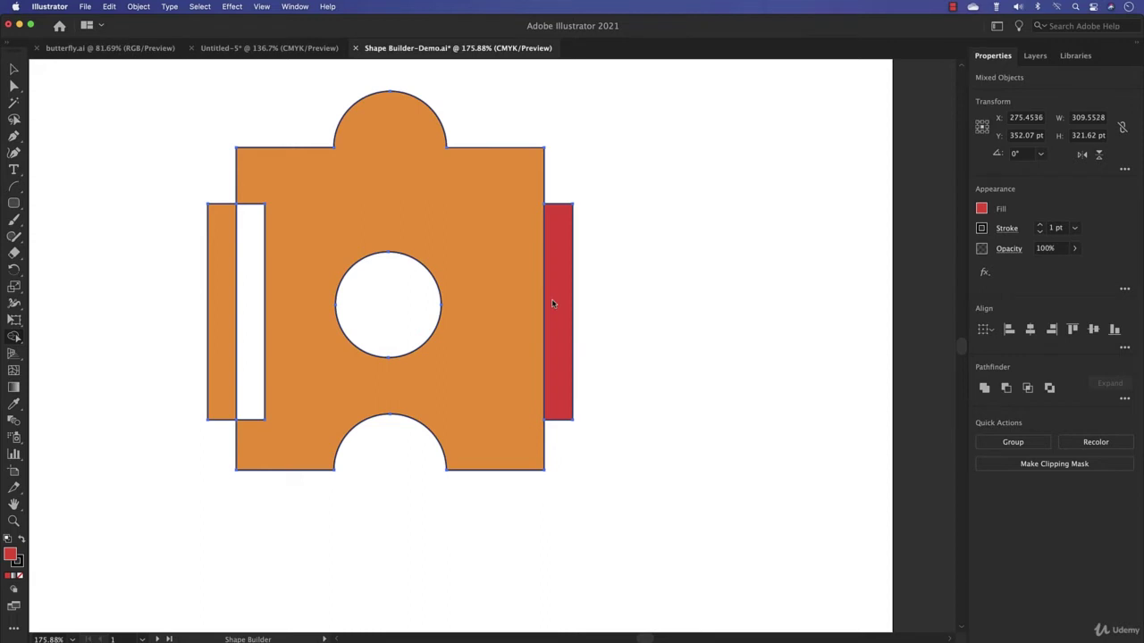
Step: Merge the left strip with its adjacent gap and the center hole with the main shape, coloring both red with Shape Builder
click(225, 278)
drag(229, 283, 245, 282)
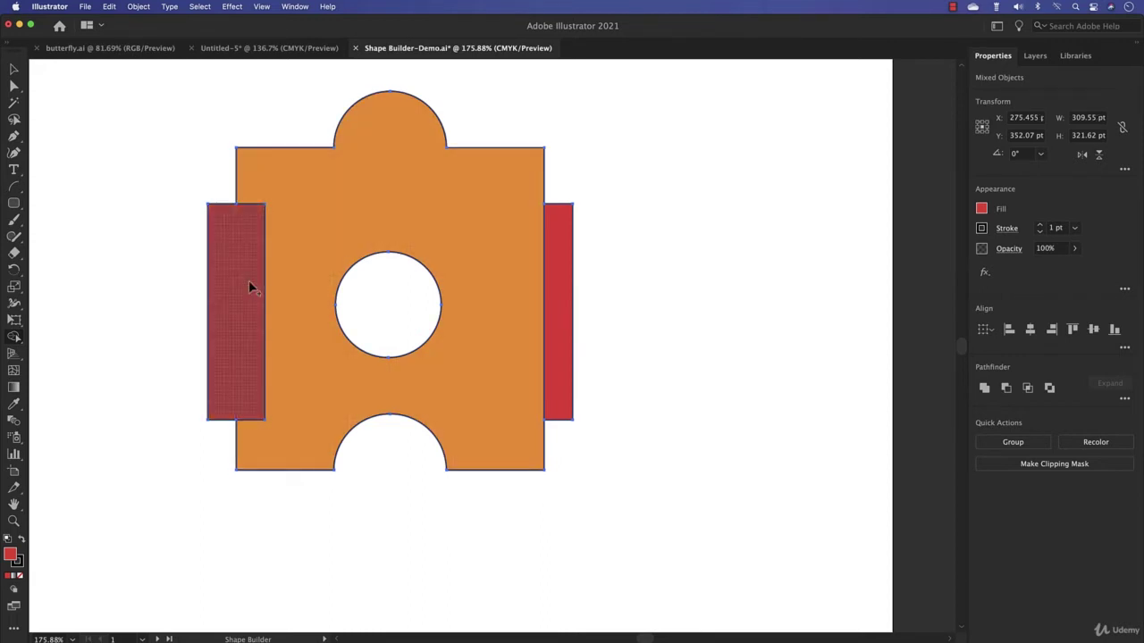
drag(388, 299, 391, 375)
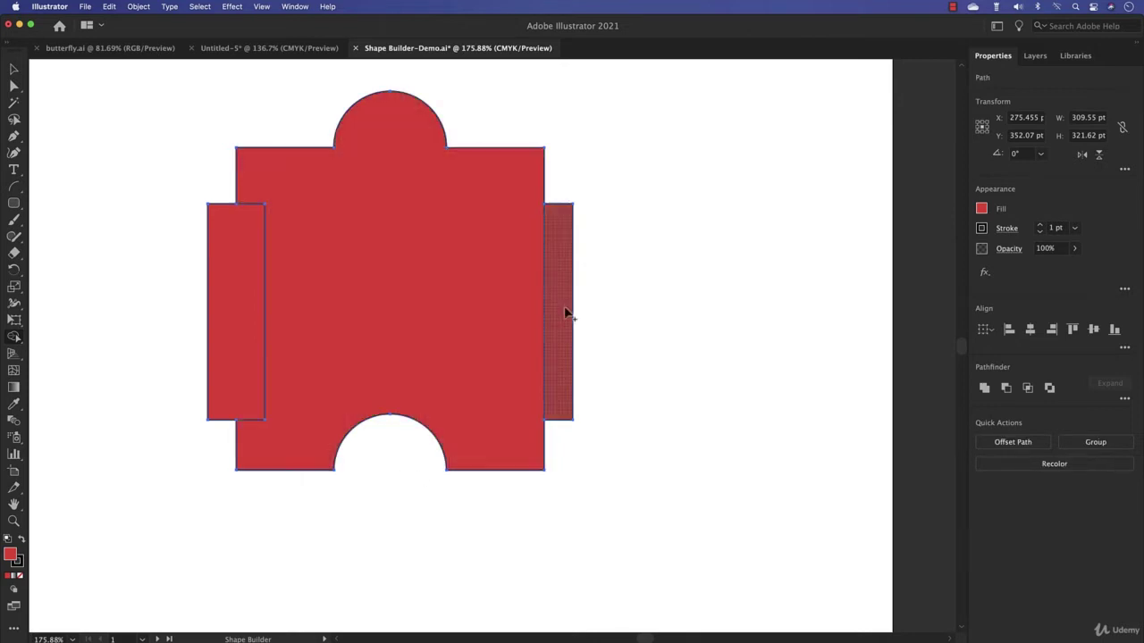
Step: Choose the orange fill swatch and recolor the strip at the main shape's right edge with the Shape Builder tool
click(982, 210)
click(956, 258)
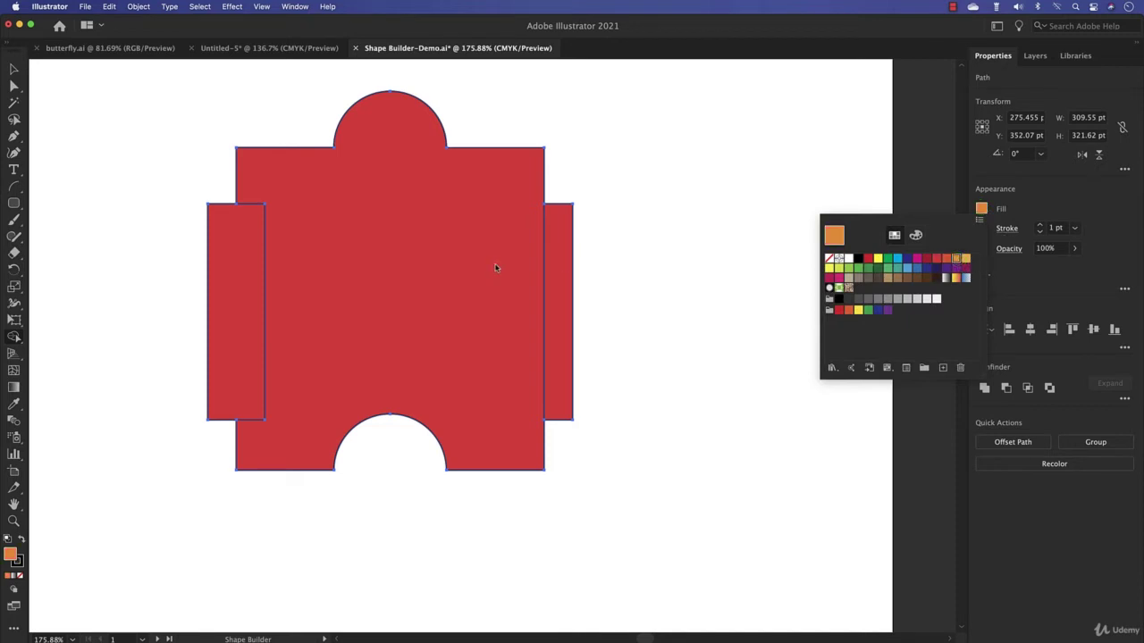
click(511, 265)
click(552, 277)
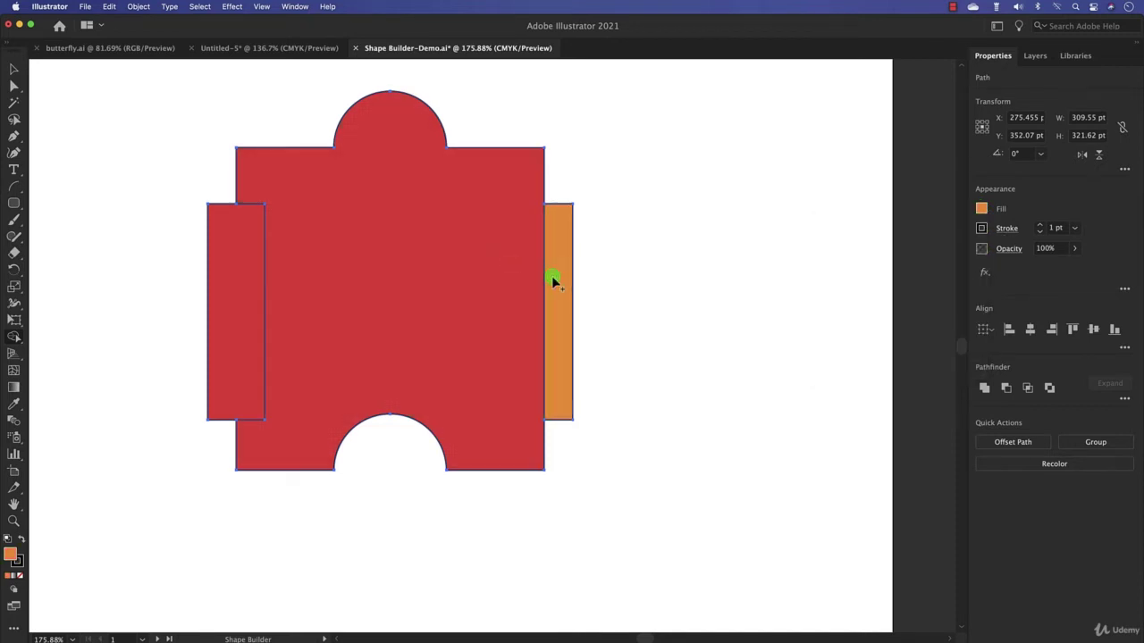
click(669, 285)
Step: Open the Untitled-5 butterfly document and compare it with the multicolored version in butterfly.ai
click(239, 48)
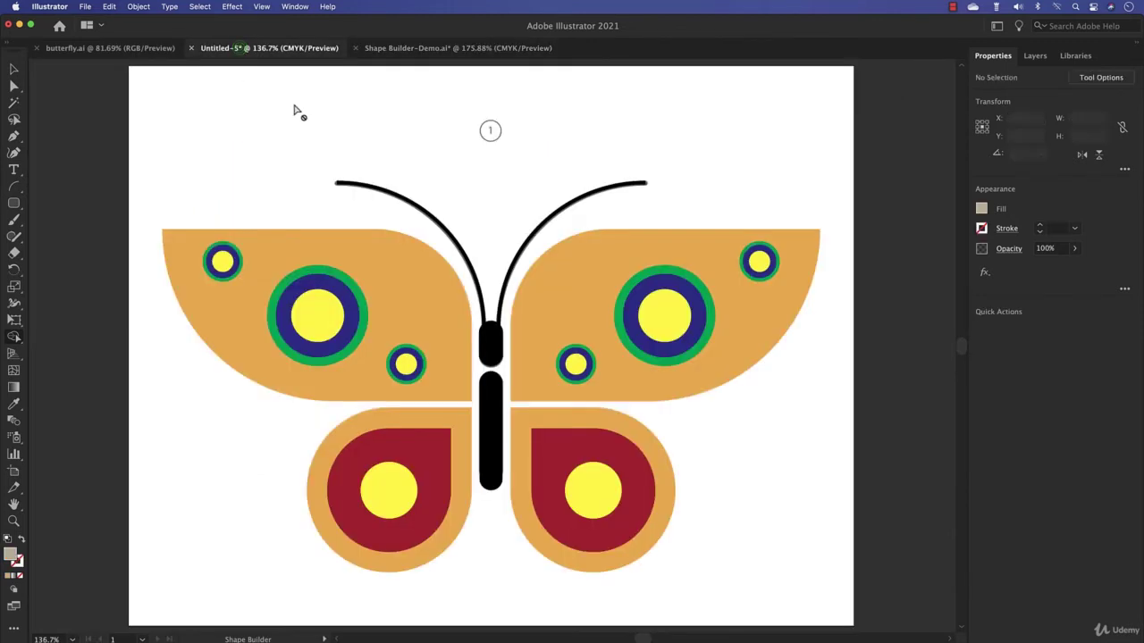
key(v)
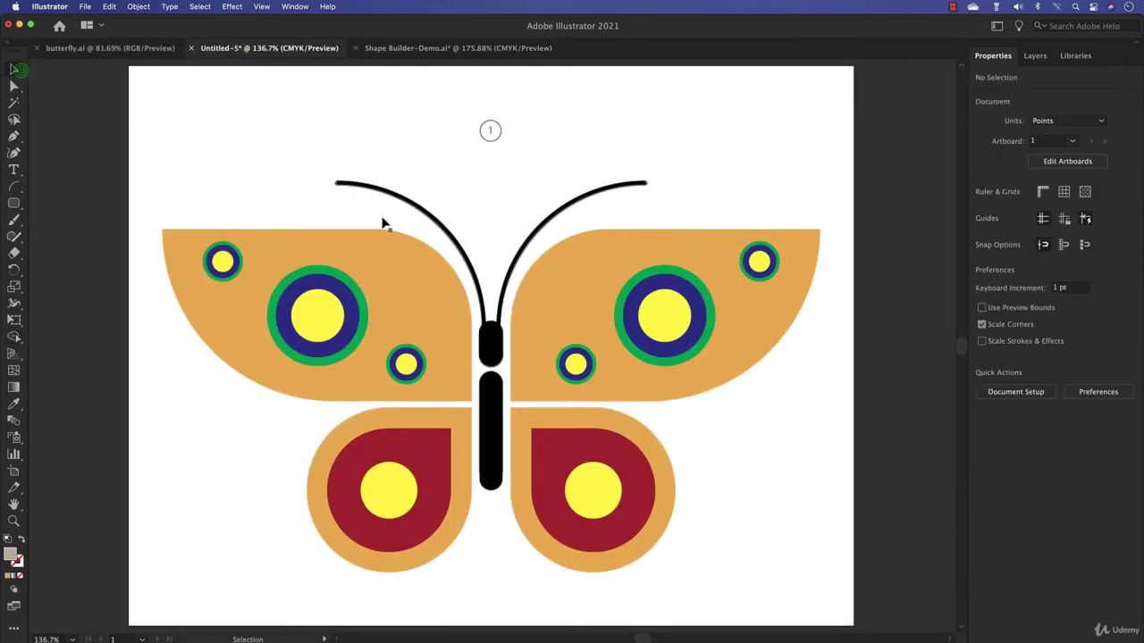
drag(352, 242, 316, 252)
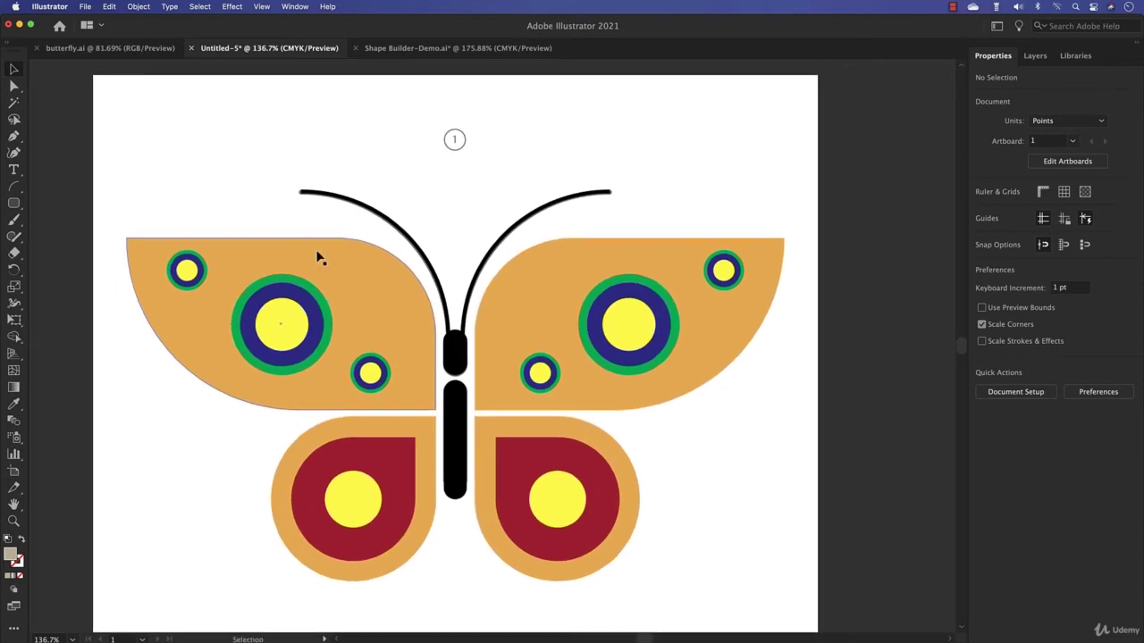
click(102, 48)
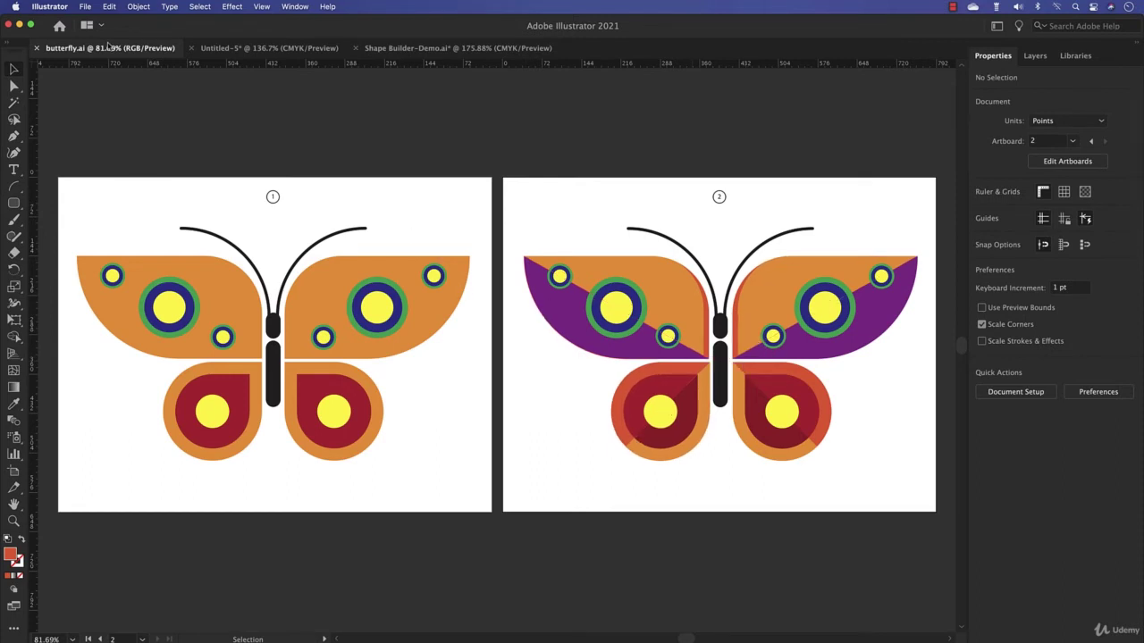
click(266, 49)
Step: Duplicate the butterfly's upper-left wing about 7 pt to the left and select both overlapping wings
click(355, 264)
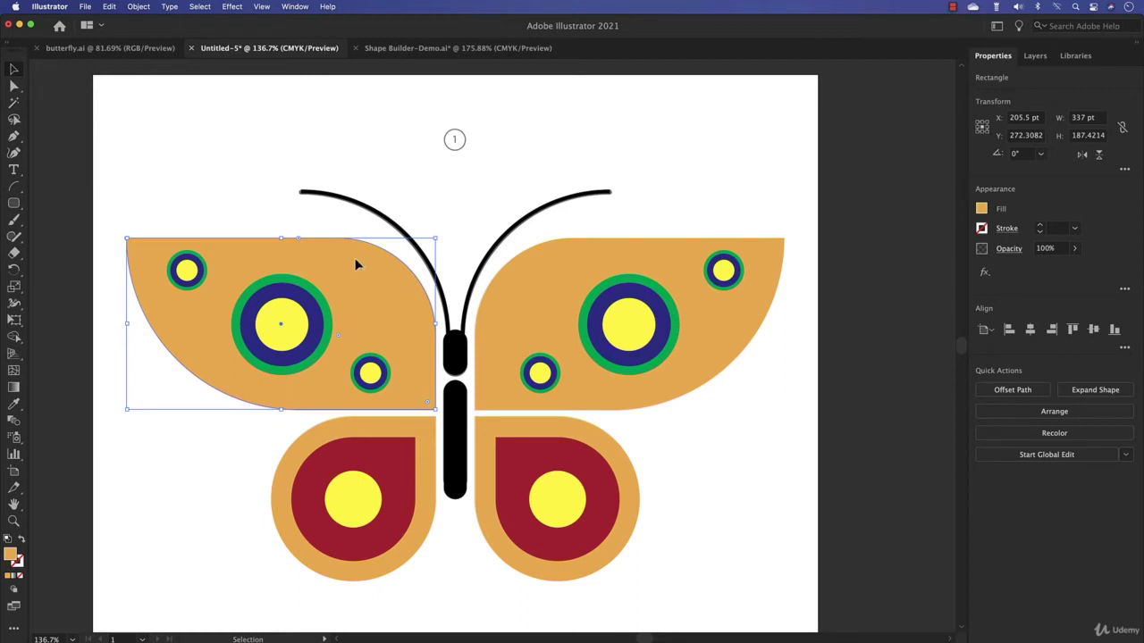
drag(354, 264, 351, 265)
drag(196, 176, 247, 245)
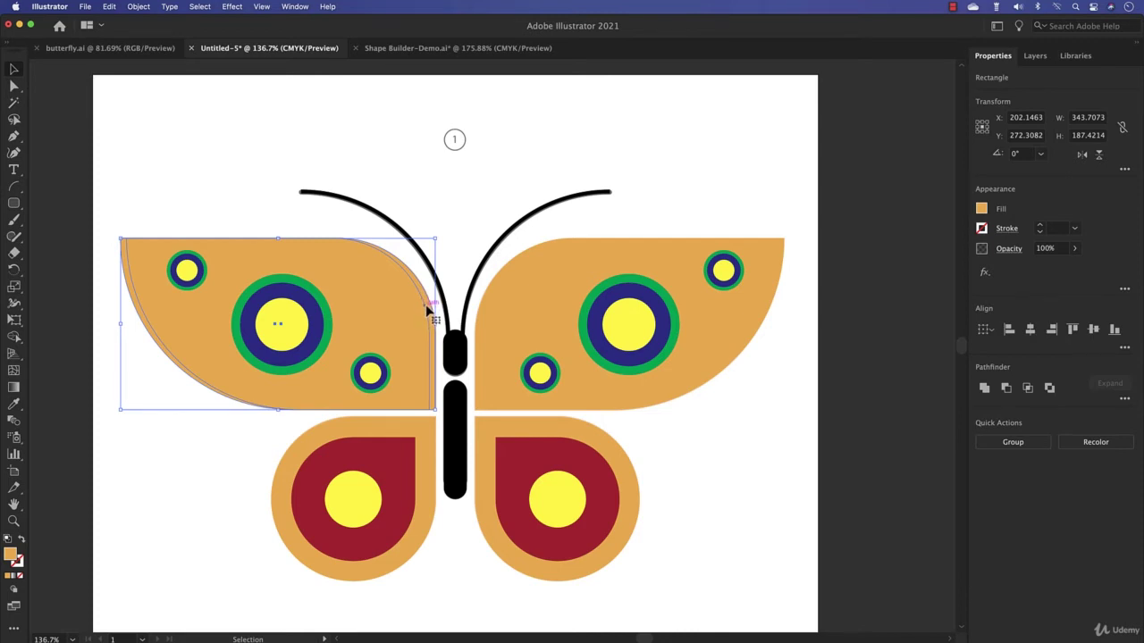
Step: Fill the thin sliver along the upper-left wing's inner edge with a red-orange swatch using the Shape Builder tool
key(shift+m)
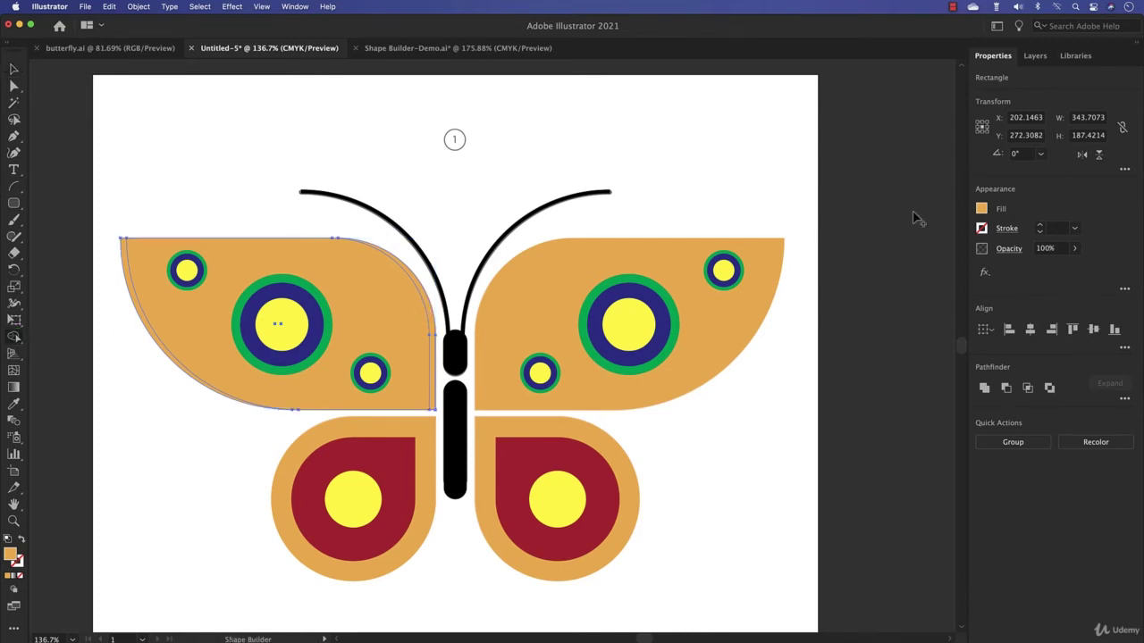
click(981, 209)
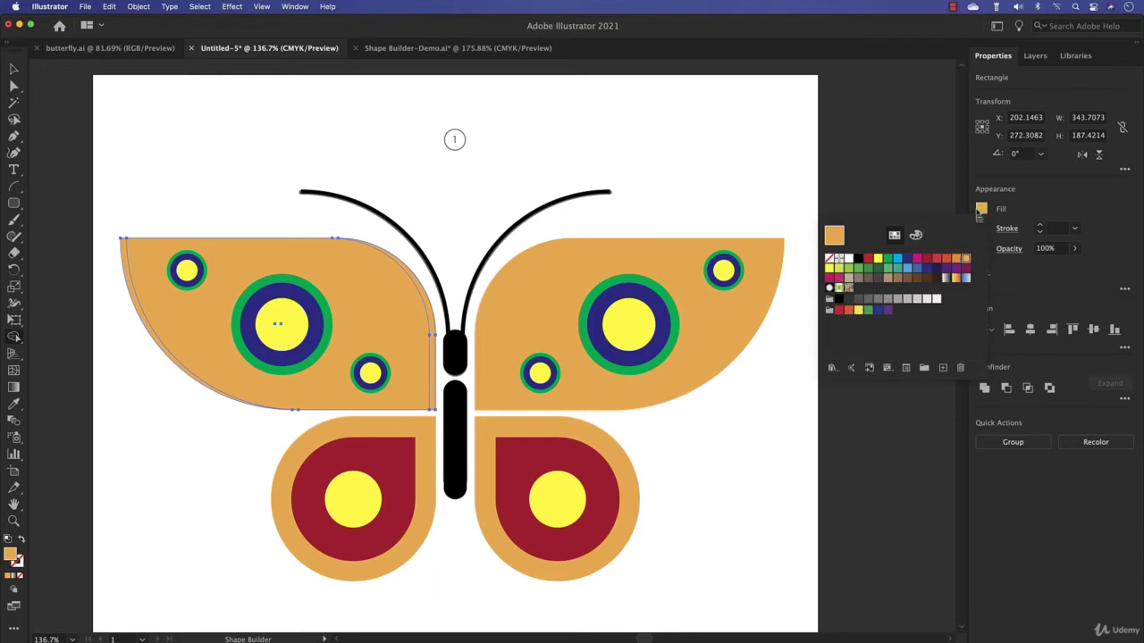
click(946, 258)
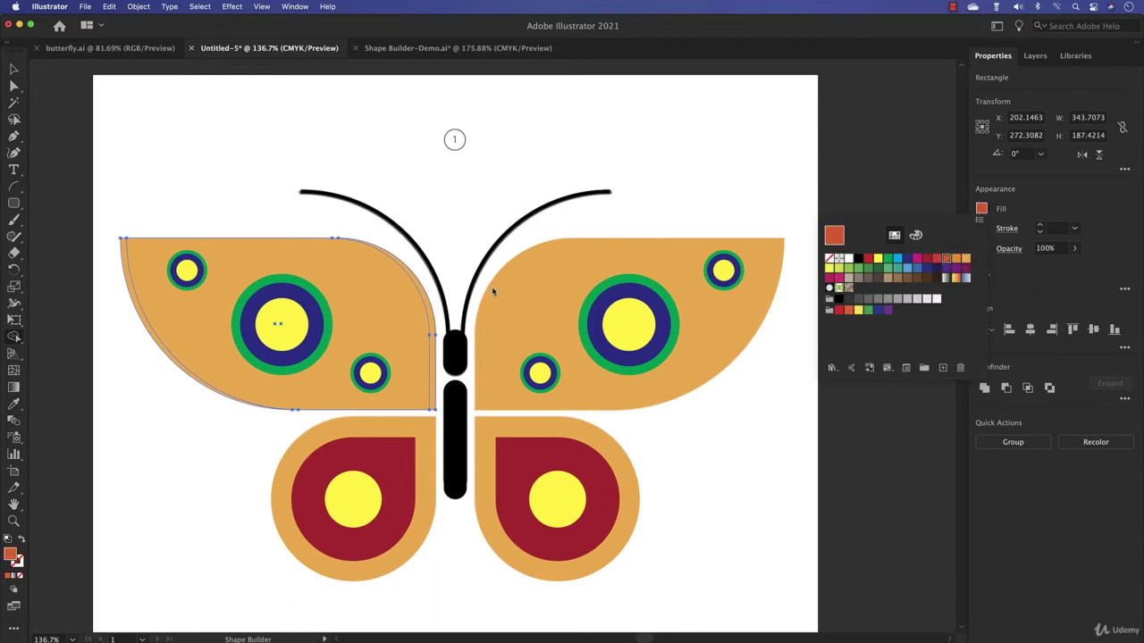
click(425, 307)
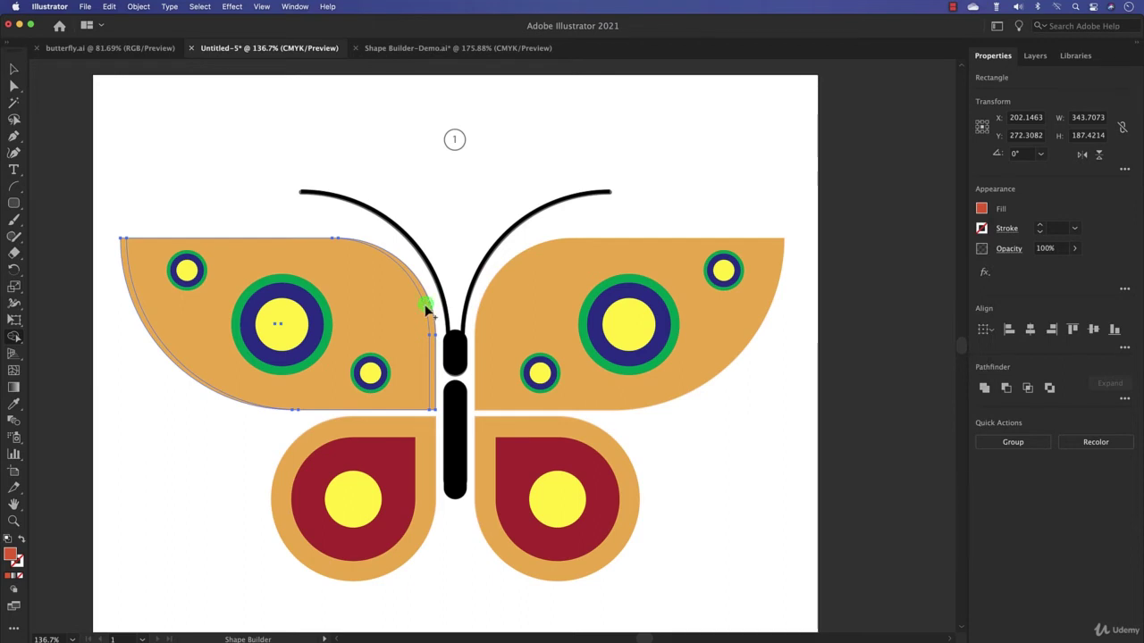
click(427, 308)
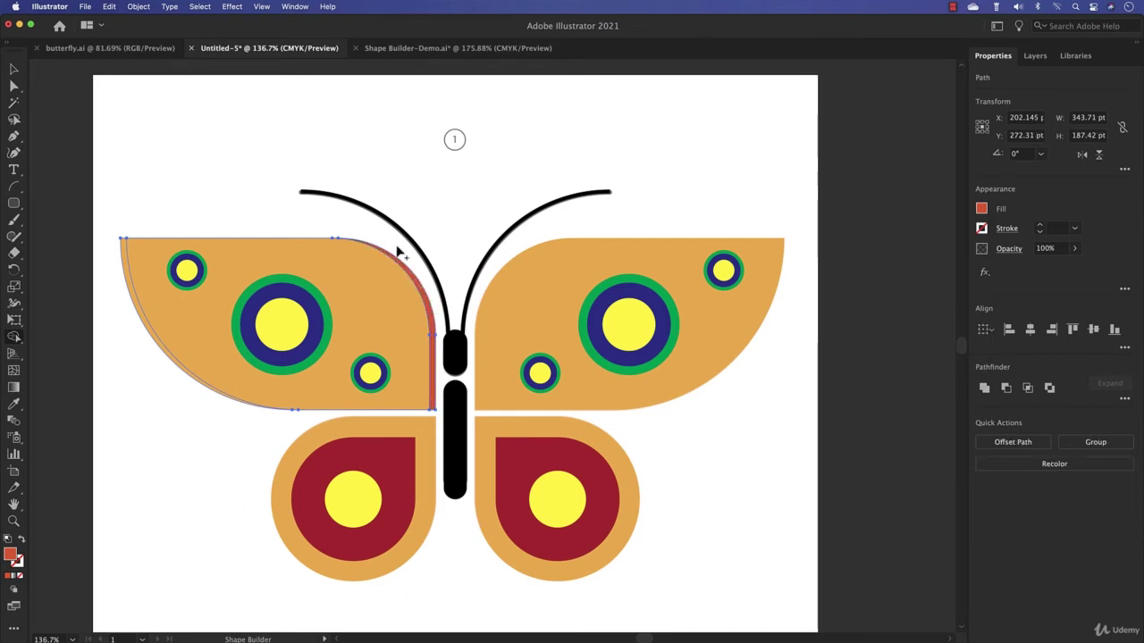
Step: Deselect the wing pieces and delete the shifted orange copy of the upper-left wing
click(14, 69)
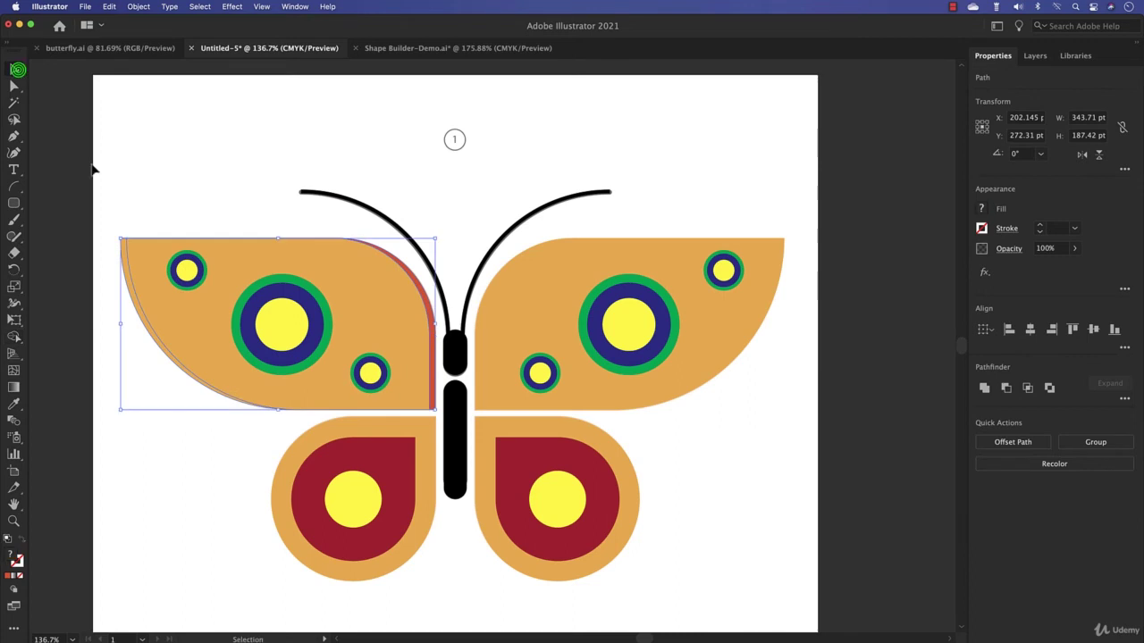
click(100, 351)
click(151, 337)
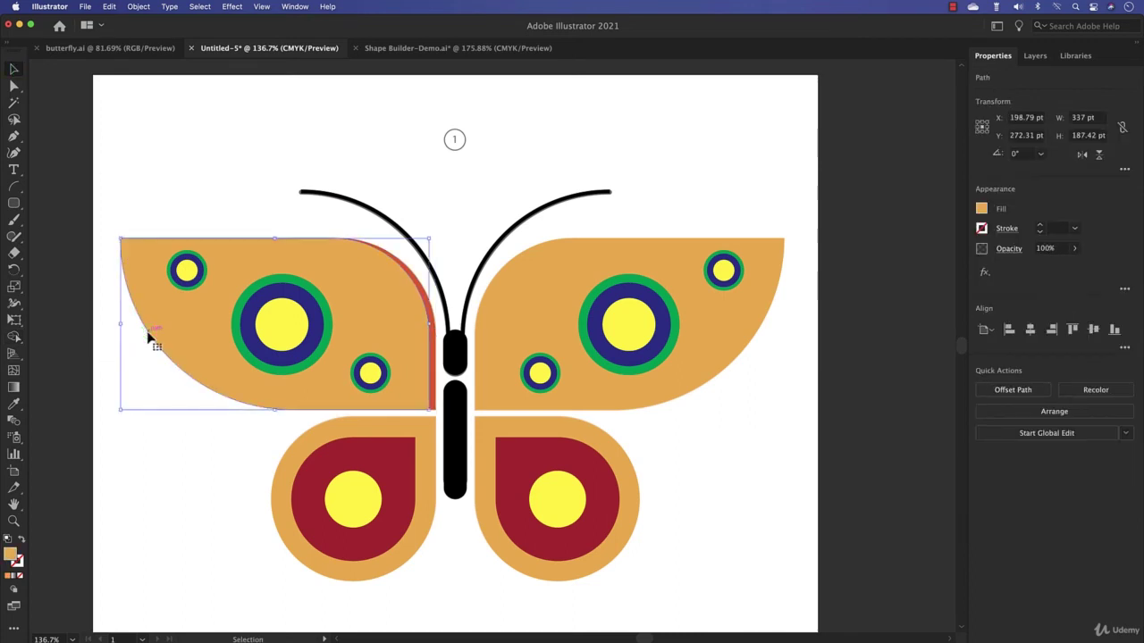
click(147, 332)
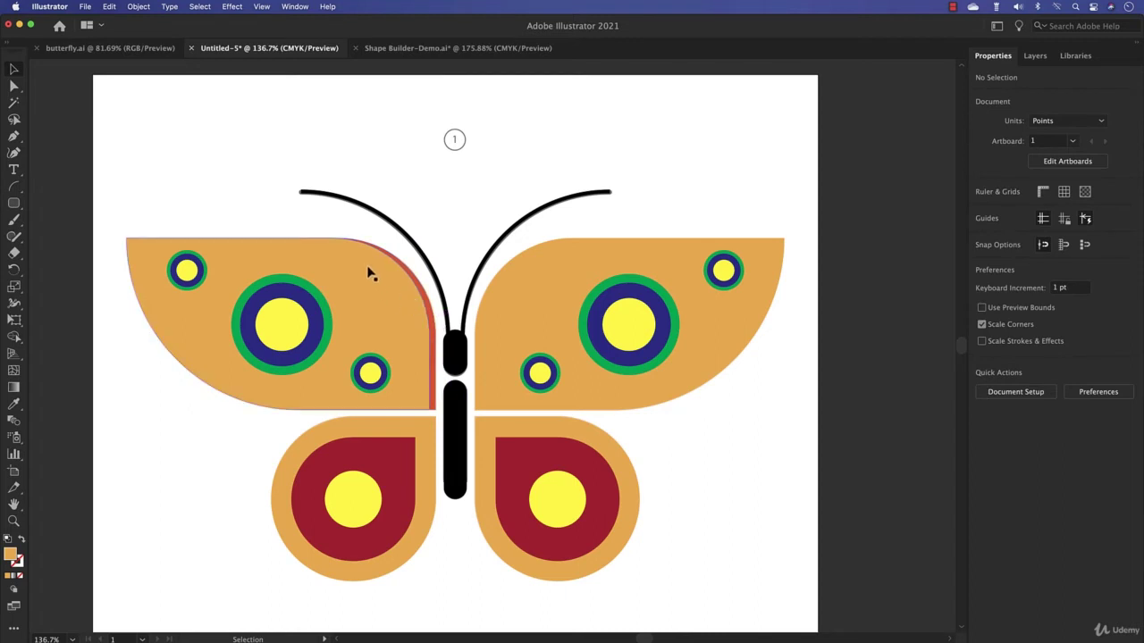
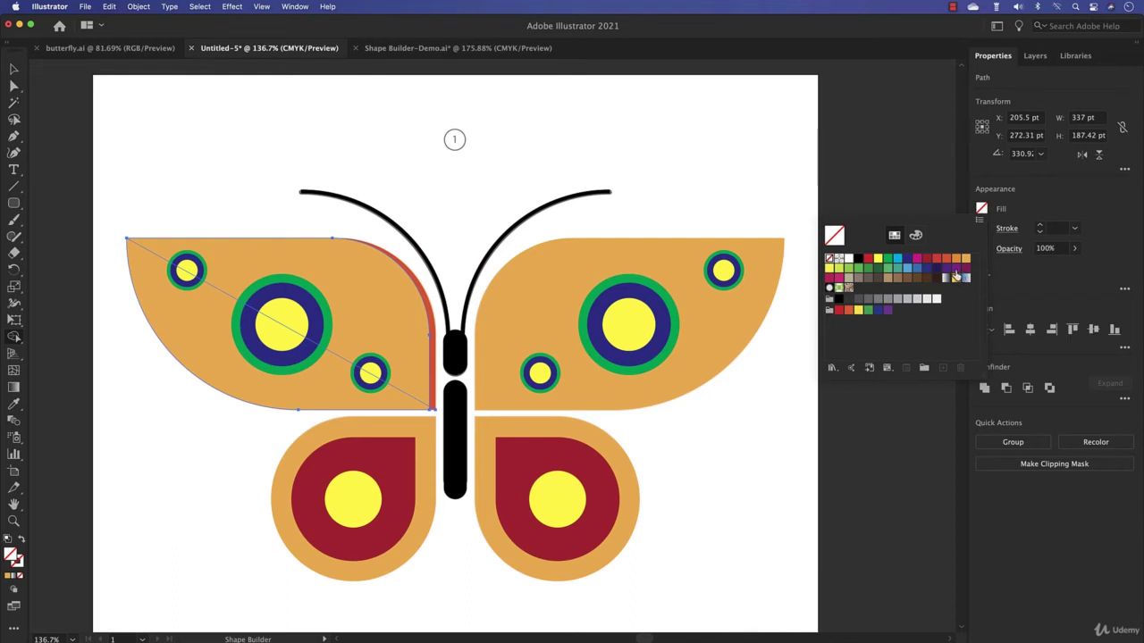
Step: Fill the lower half of the upper-left wing with purple using the Shape Builder tool and deselect the wing
click(189, 354)
click(13, 69)
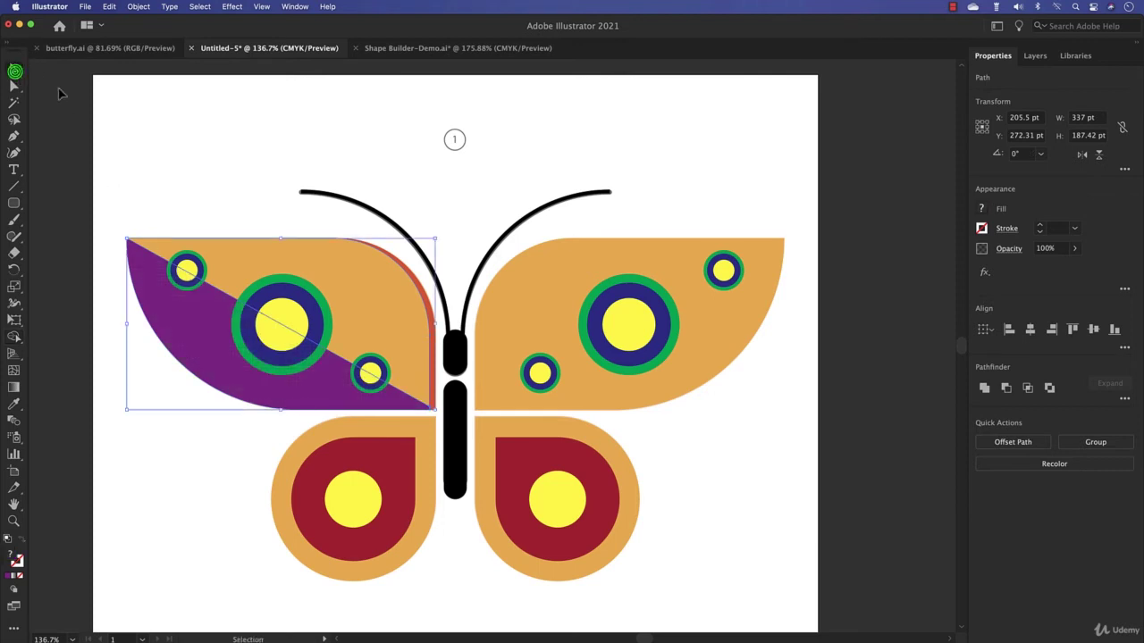
click(172, 109)
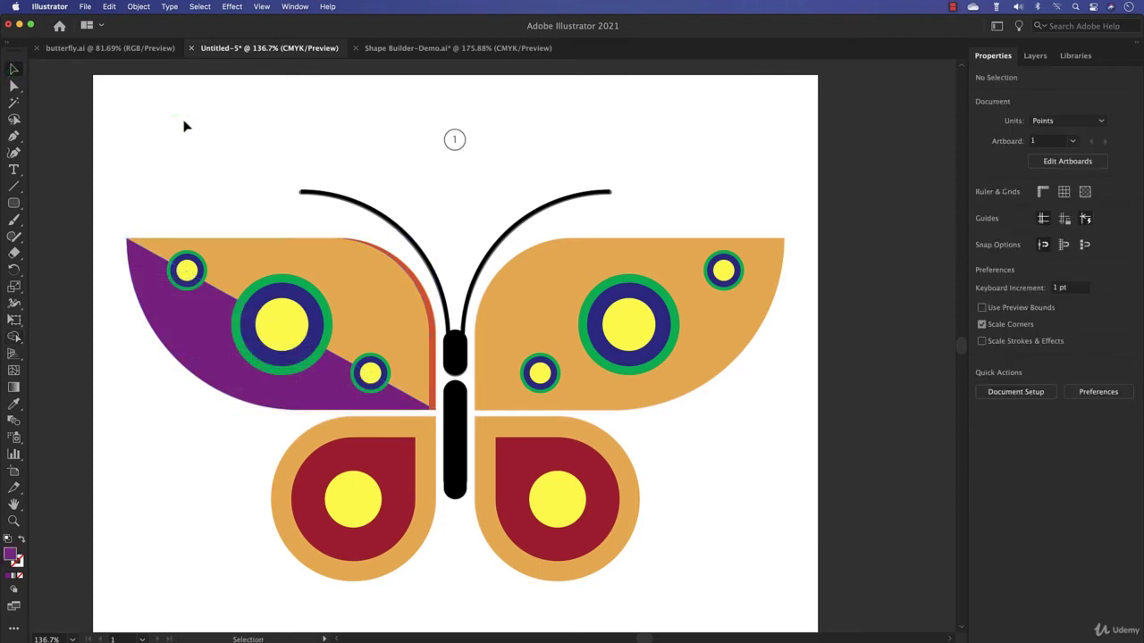
Step: Draw a 225° diagonal line about 189 pt wide and high across the lower-left wing and select it with the wing's shapes
click(14, 186)
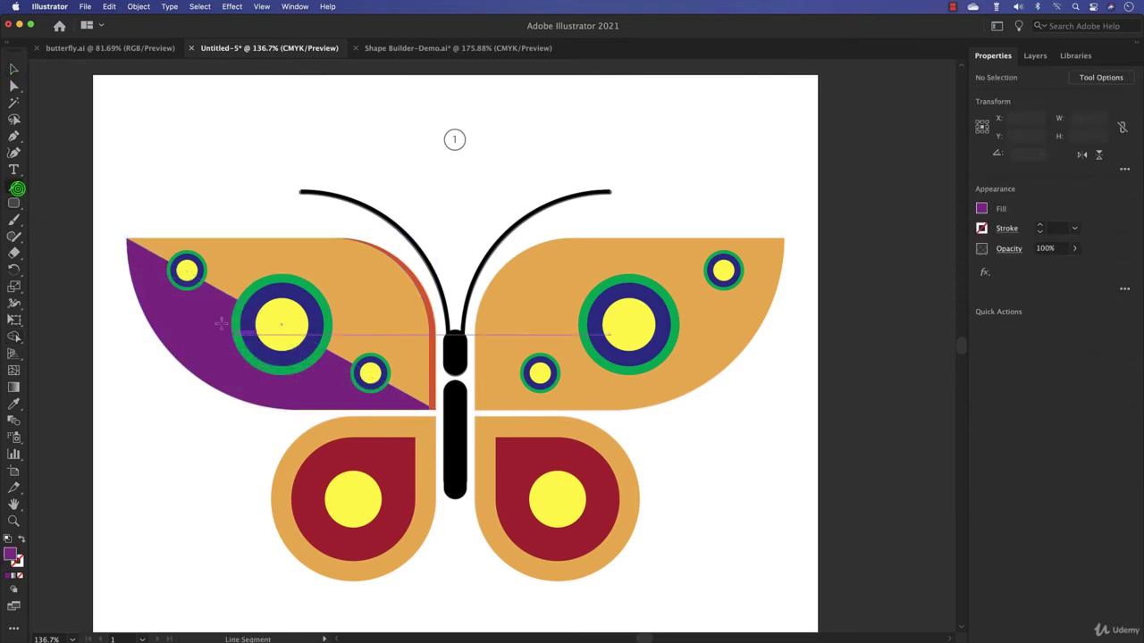
drag(435, 414, 268, 596)
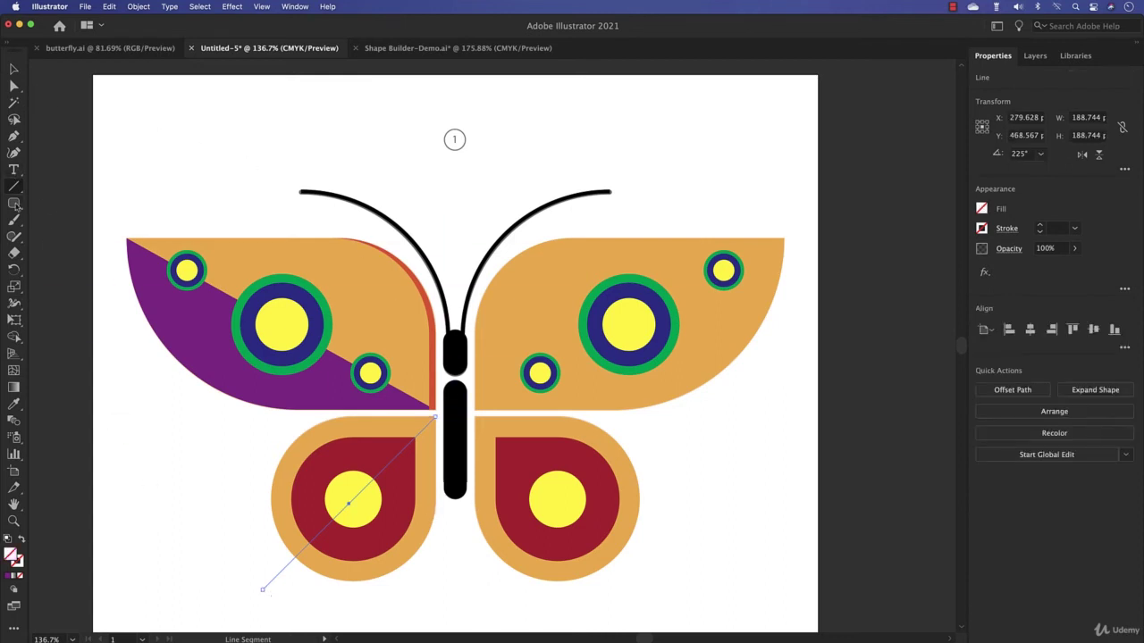
click(14, 71)
drag(196, 474, 415, 608)
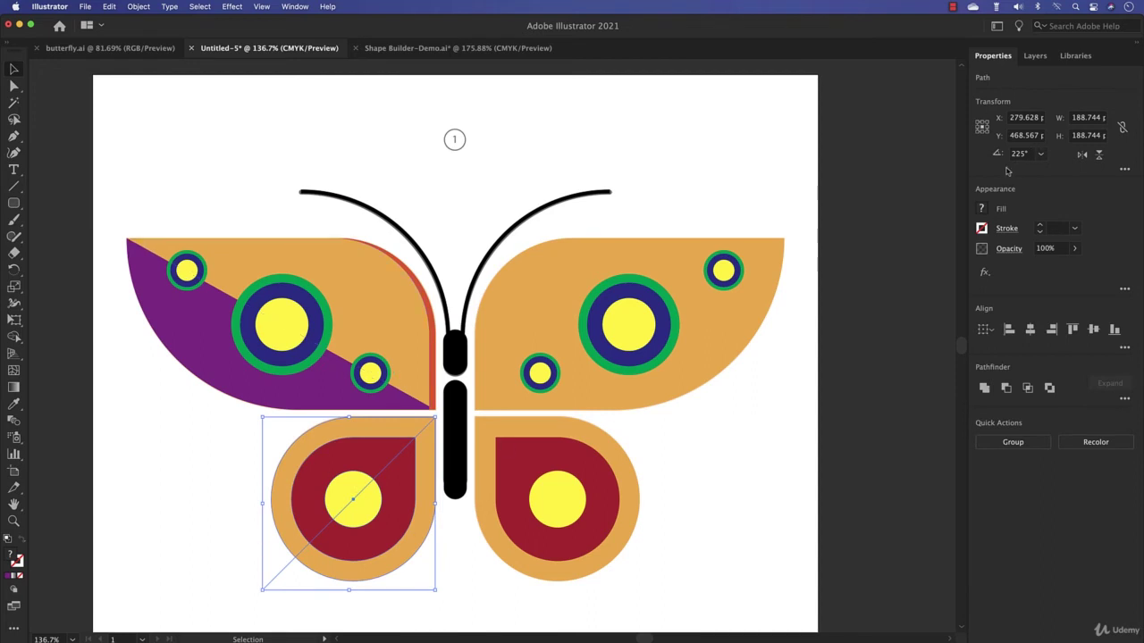
Step: Fill the upper half of the lower-left wing's outer band with a red-orange swatch using the Shape Builder tool
click(982, 210)
click(14, 337)
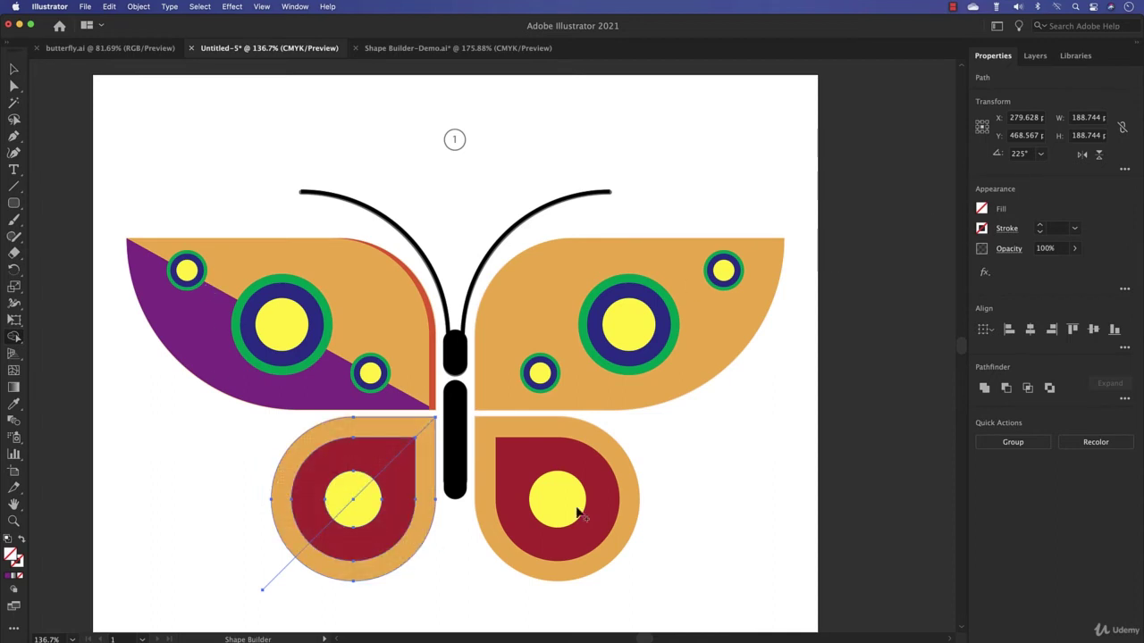
click(981, 209)
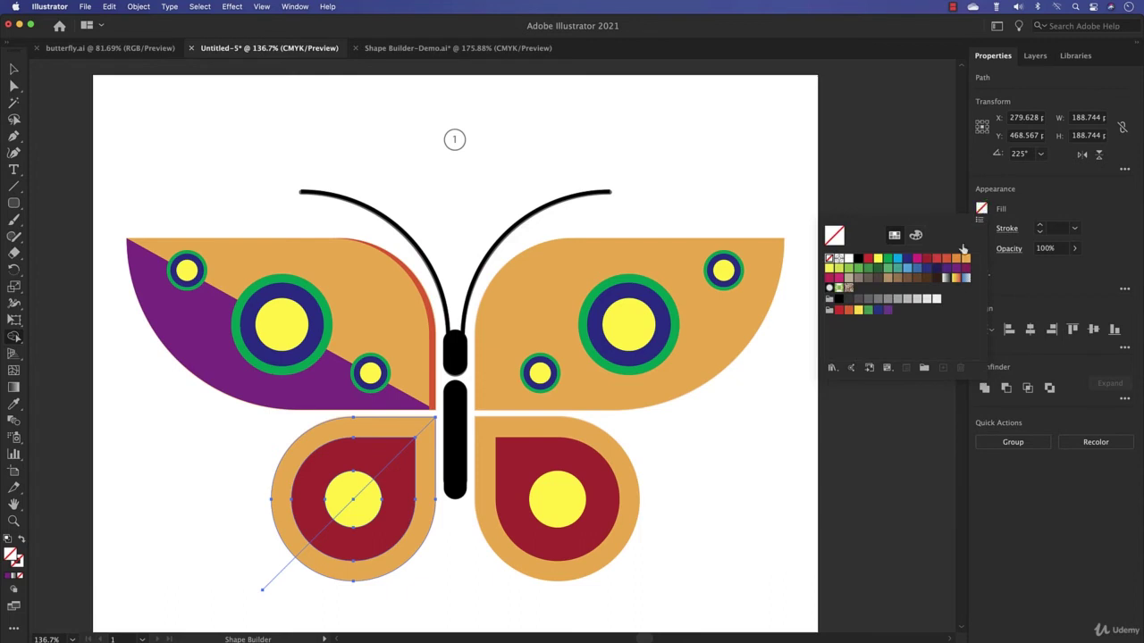
click(947, 258)
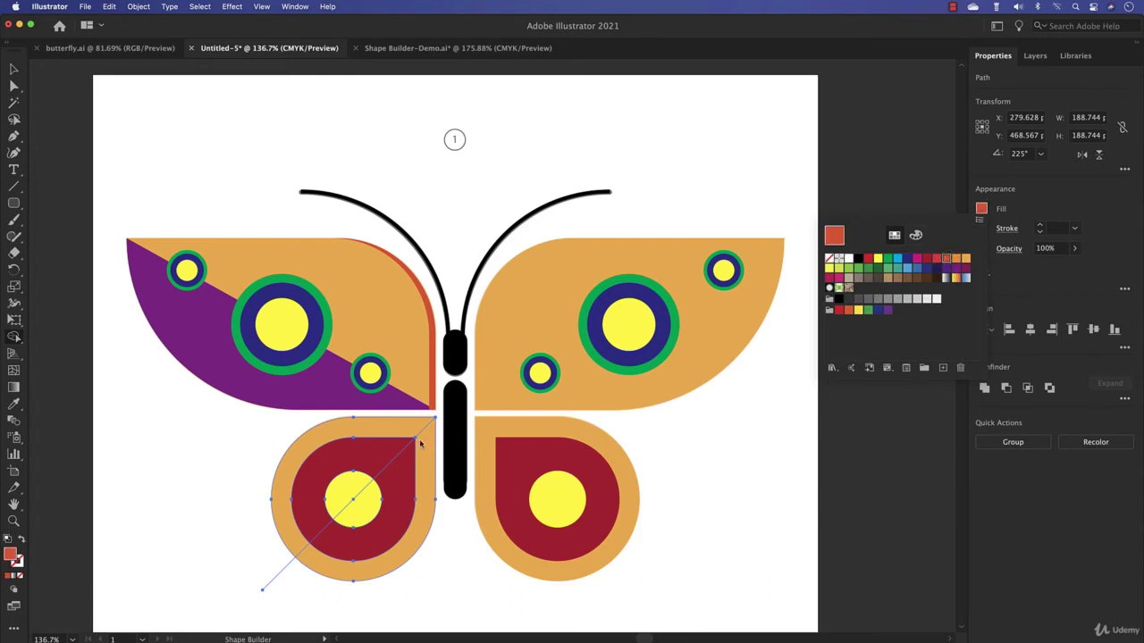
click(359, 435)
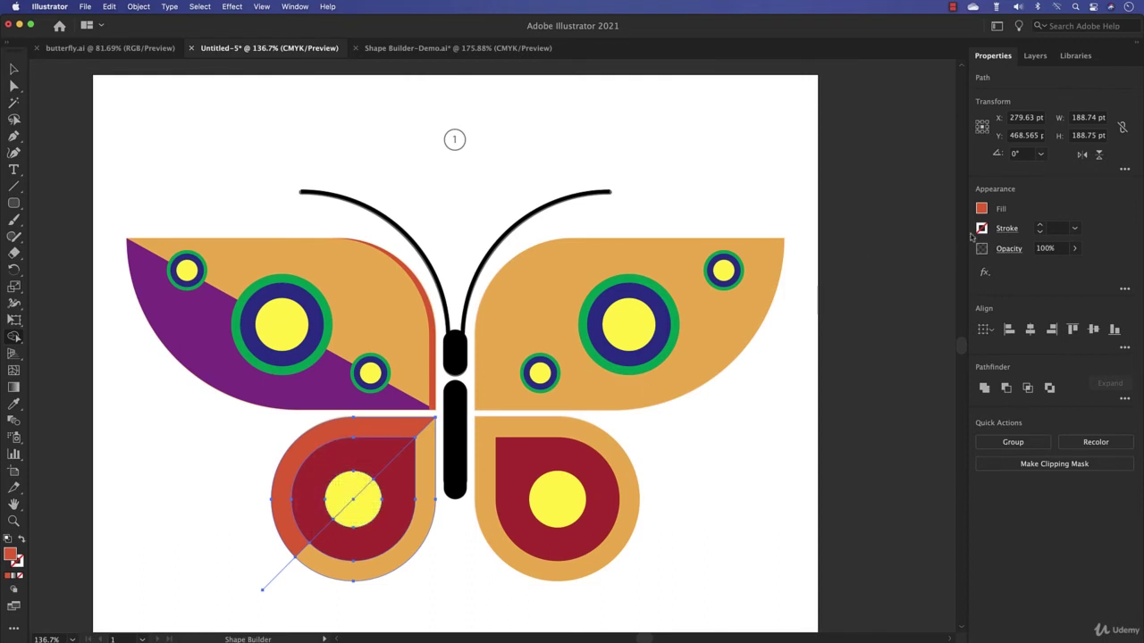
Step: Fill the upper half of the lower-left wing's dark red inner shape with a brighter red using the Shape Builder tool
click(982, 208)
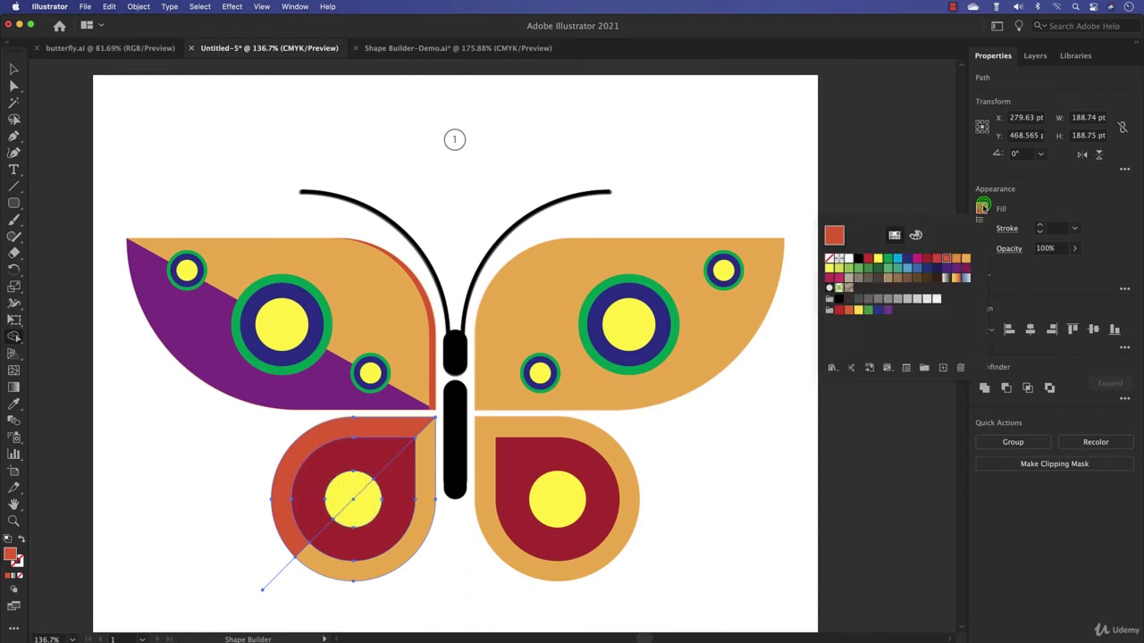
click(935, 266)
click(367, 462)
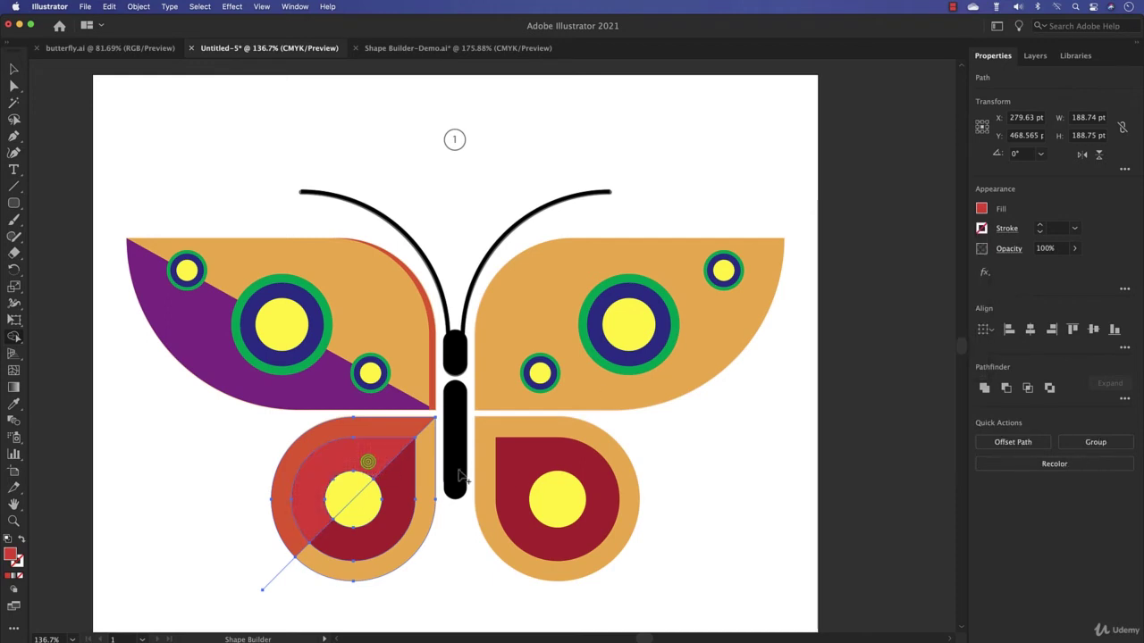
Step: Delete the leftover diagonal line that extends beyond the lower-left wing
click(729, 536)
click(13, 71)
click(246, 541)
drag(265, 560, 297, 599)
key(Delete)
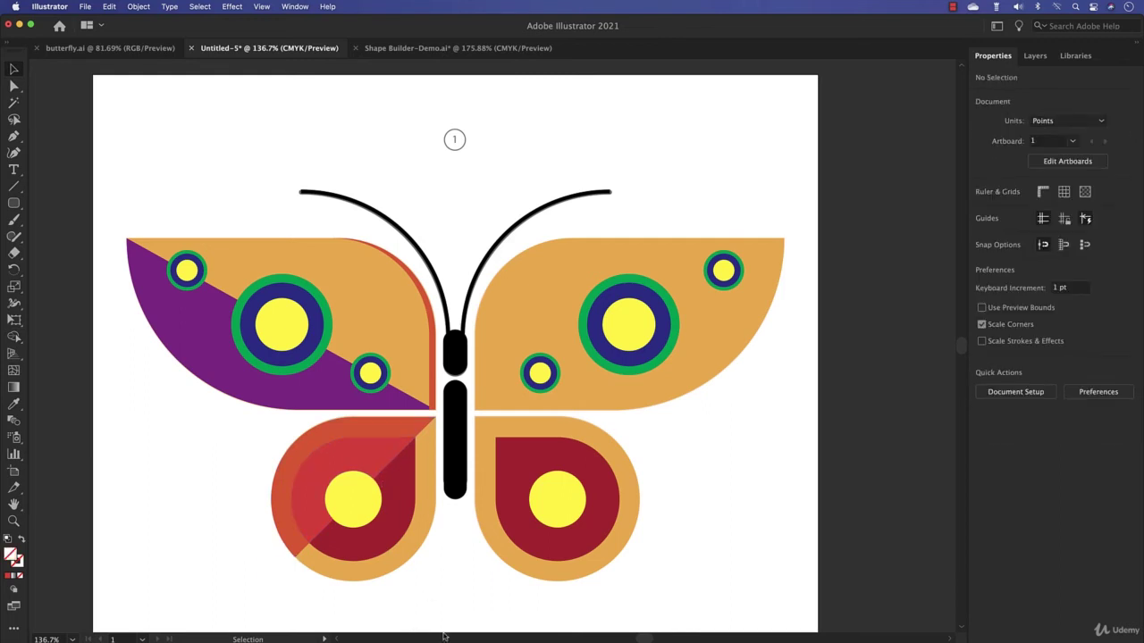
Step: Delete all shapes of the upper-right and lower-right wings, including the remaining small set of concentric circles
drag(603, 591, 722, 224)
key(5)
click(717, 221)
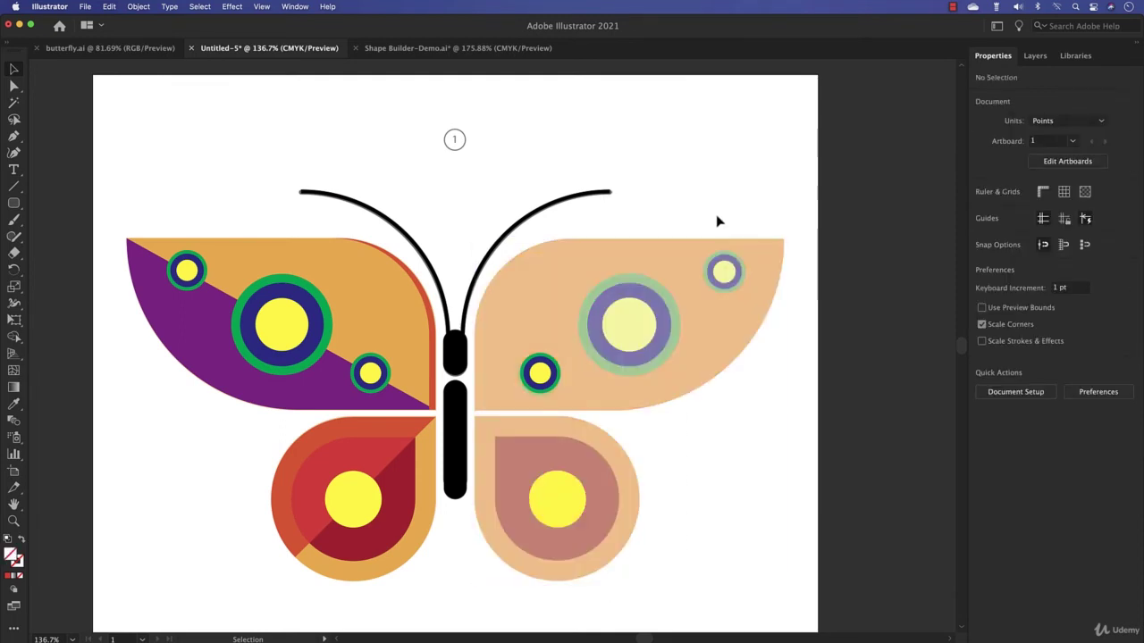
click(541, 403)
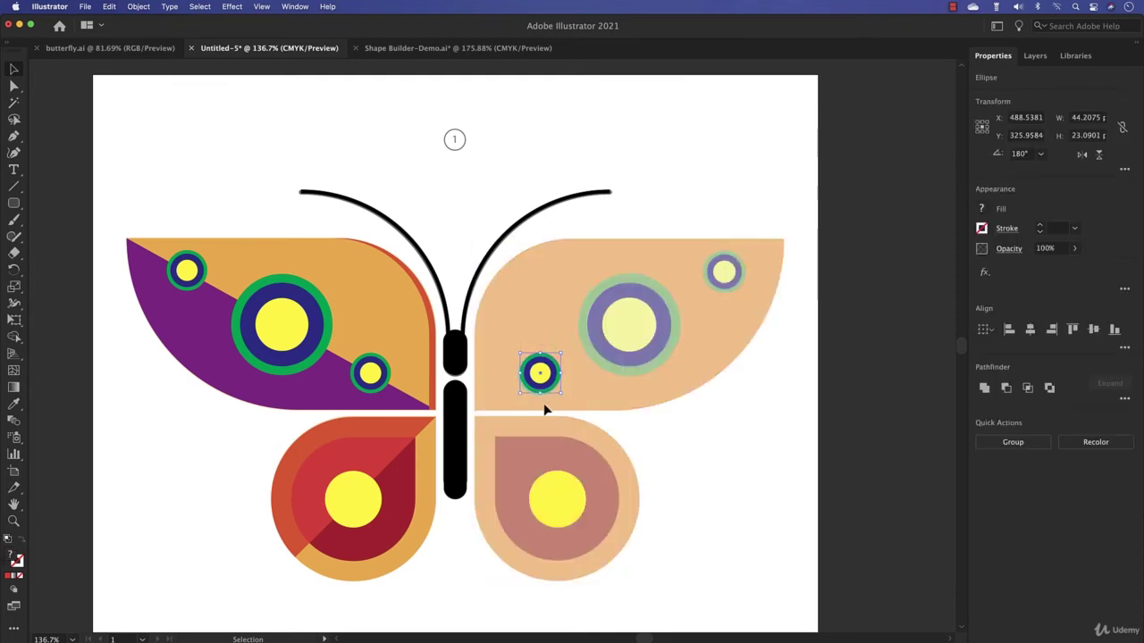
key(5)
click(543, 410)
drag(119, 229, 455, 605)
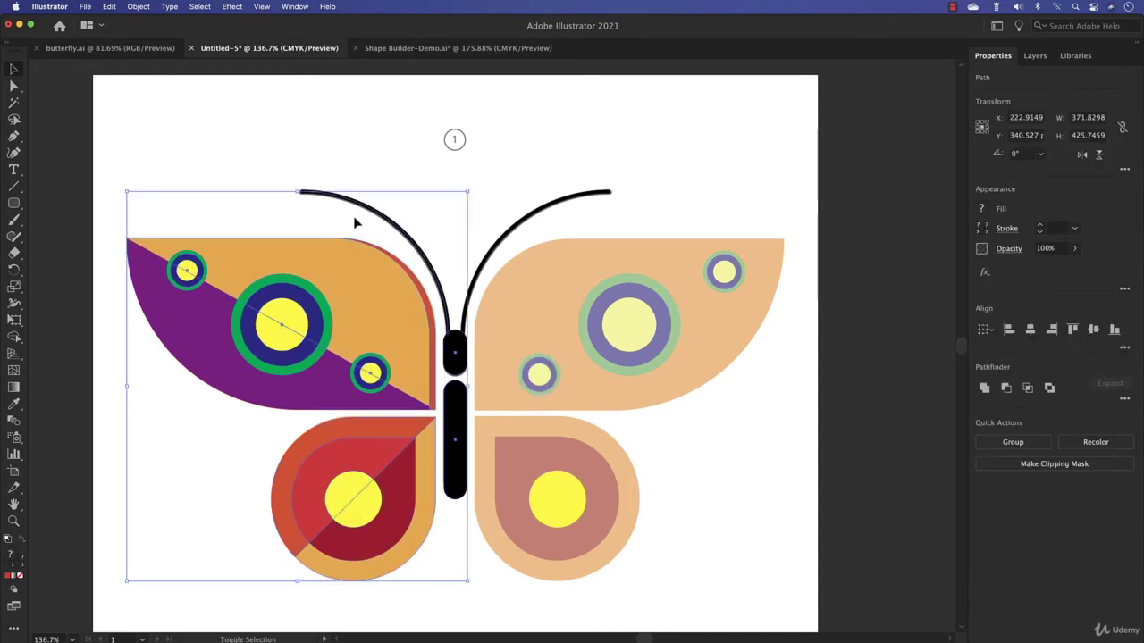
shift+click(348, 201)
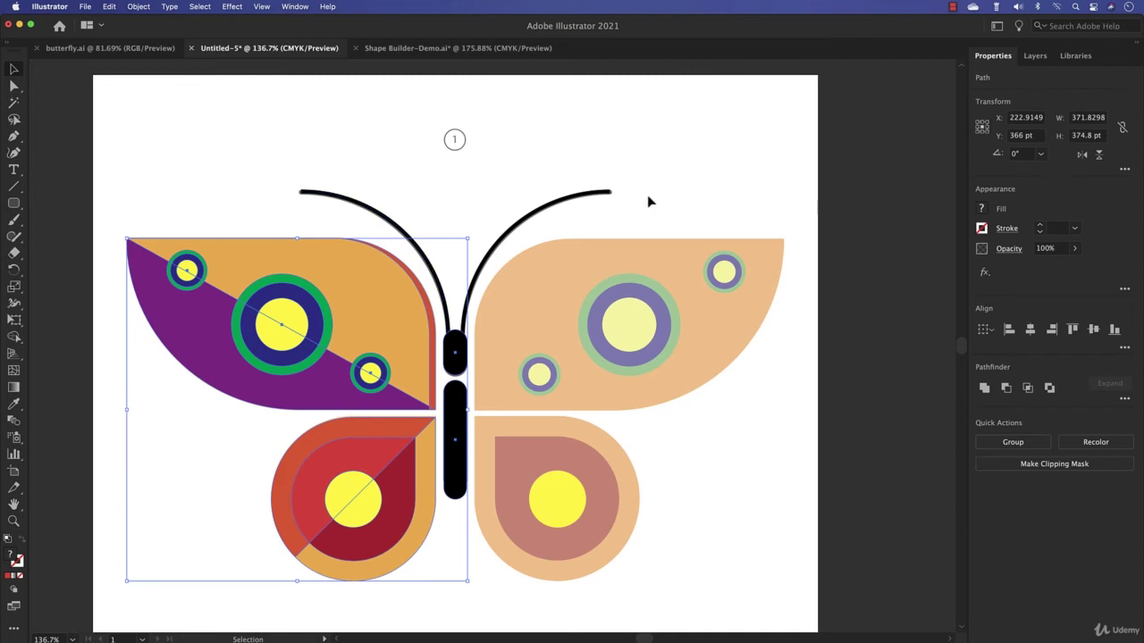
key(a)
key(v)
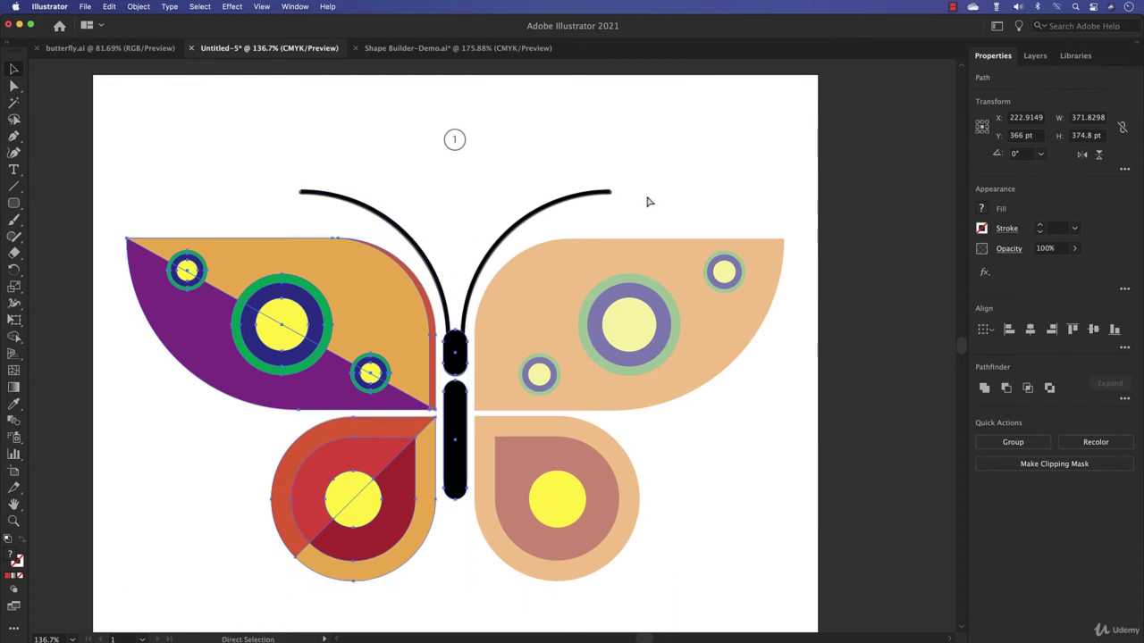
click(687, 450)
Step: Flip a copy of both left wings horizontally, without antenna or body, and place it about 381 pt to the right of the originals
drag(109, 228, 414, 584)
shift+click(400, 227)
key(super+shift+b)
key(a)
key(v)
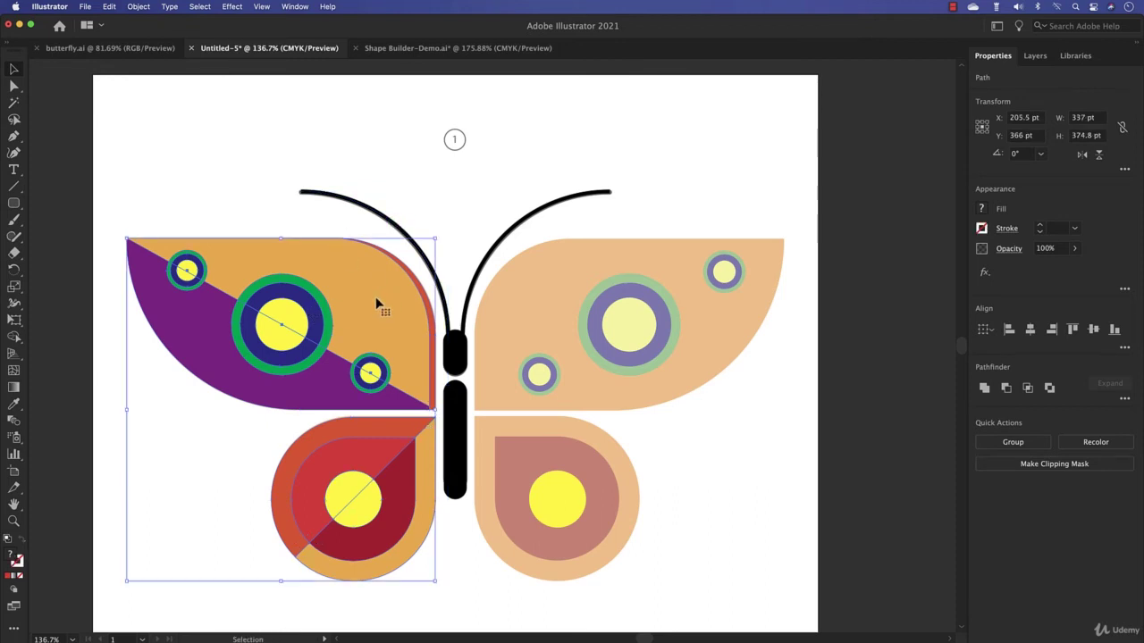
click(1081, 156)
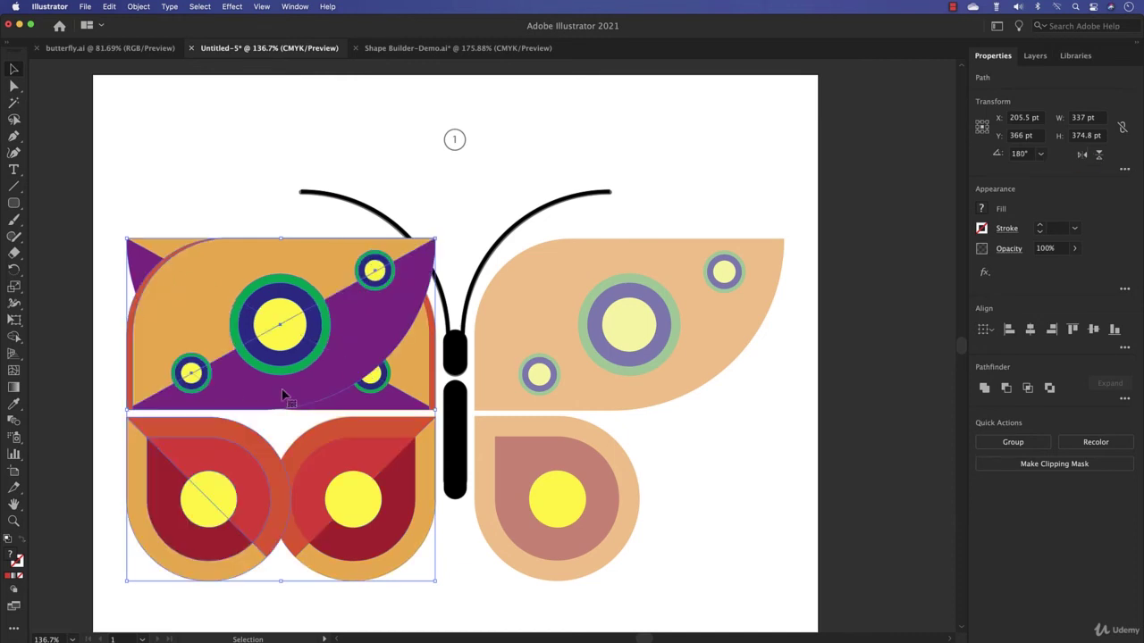
drag(190, 377, 539, 382)
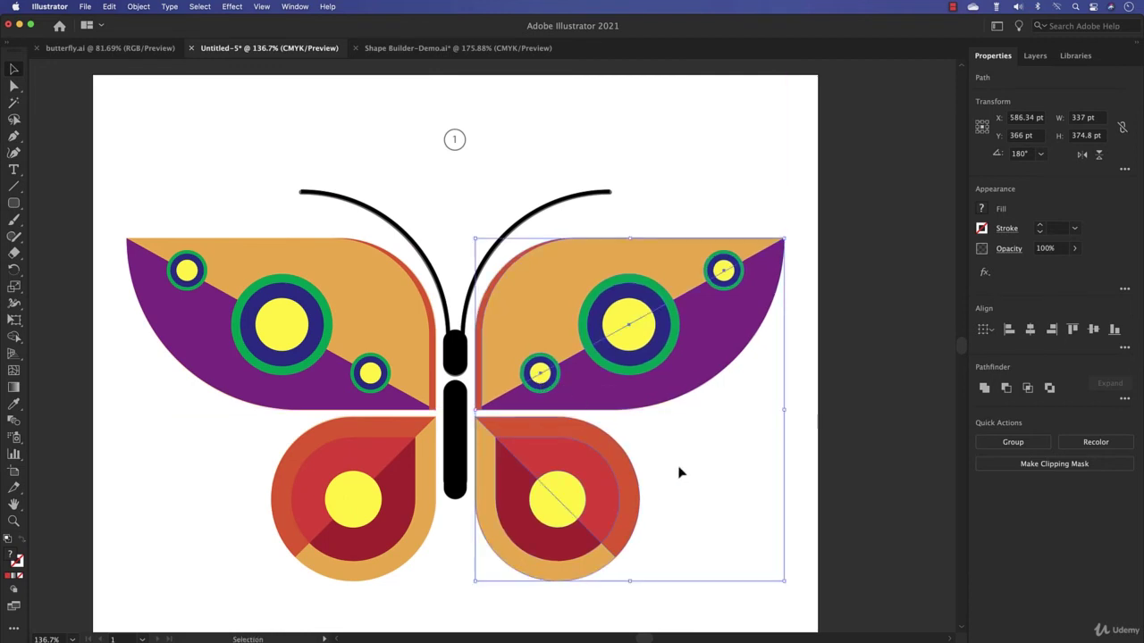
click(679, 468)
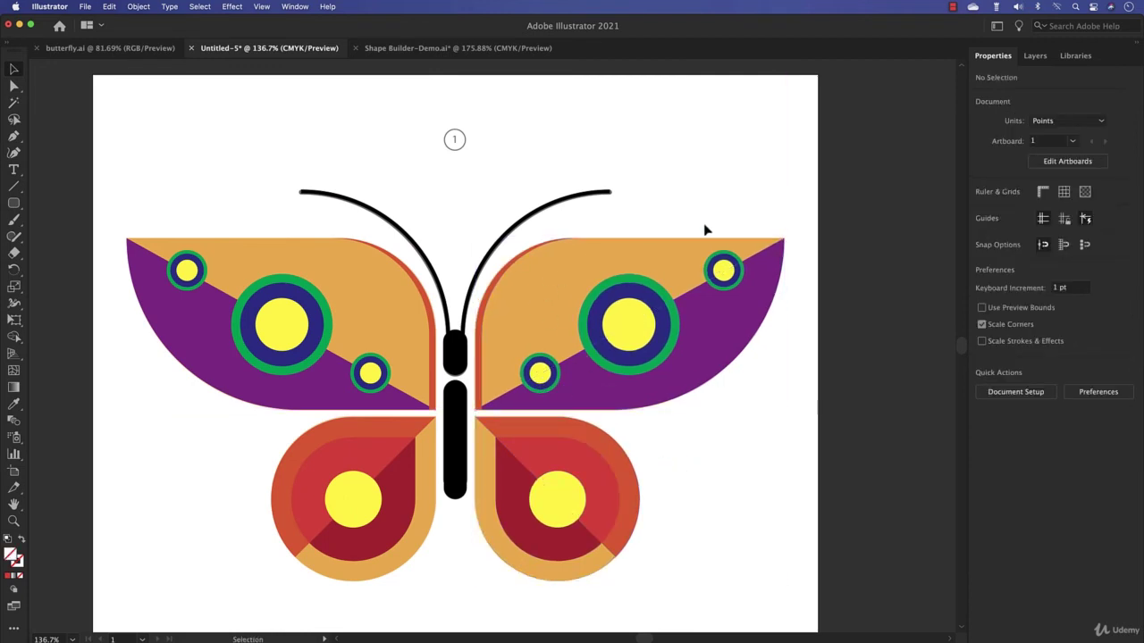
Step: Hide the butterfly template layer below Layer 1
click(1036, 56)
click(978, 93)
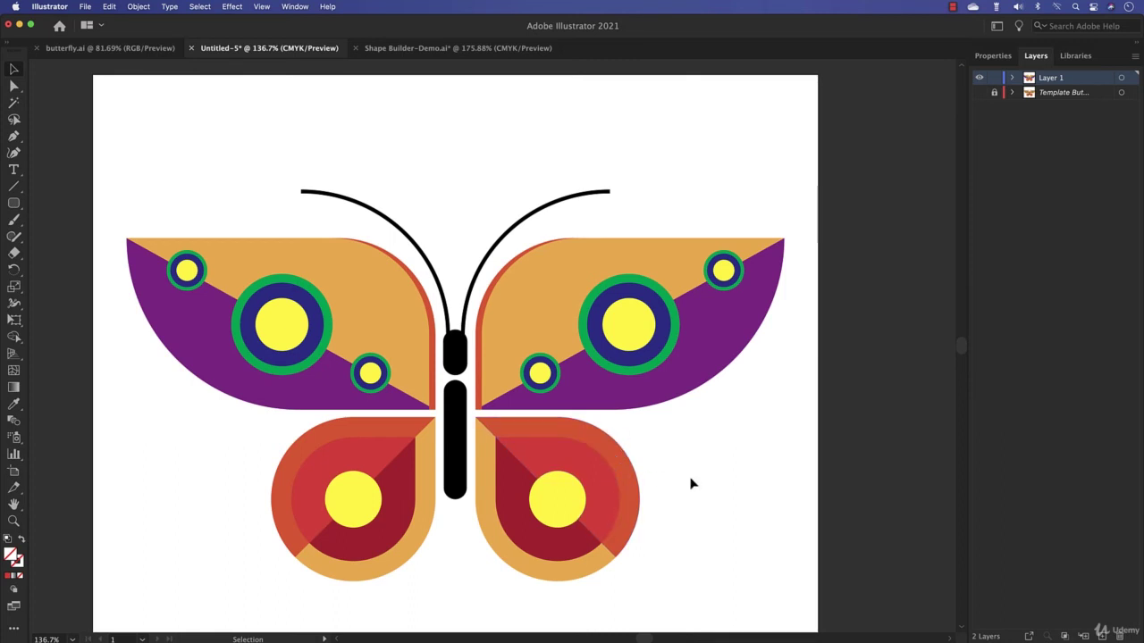
Step: Draw two short practice lines above the upper-left wing and reposition the second line's endpoints with the Direct Selection tool
drag(212, 198, 329, 380)
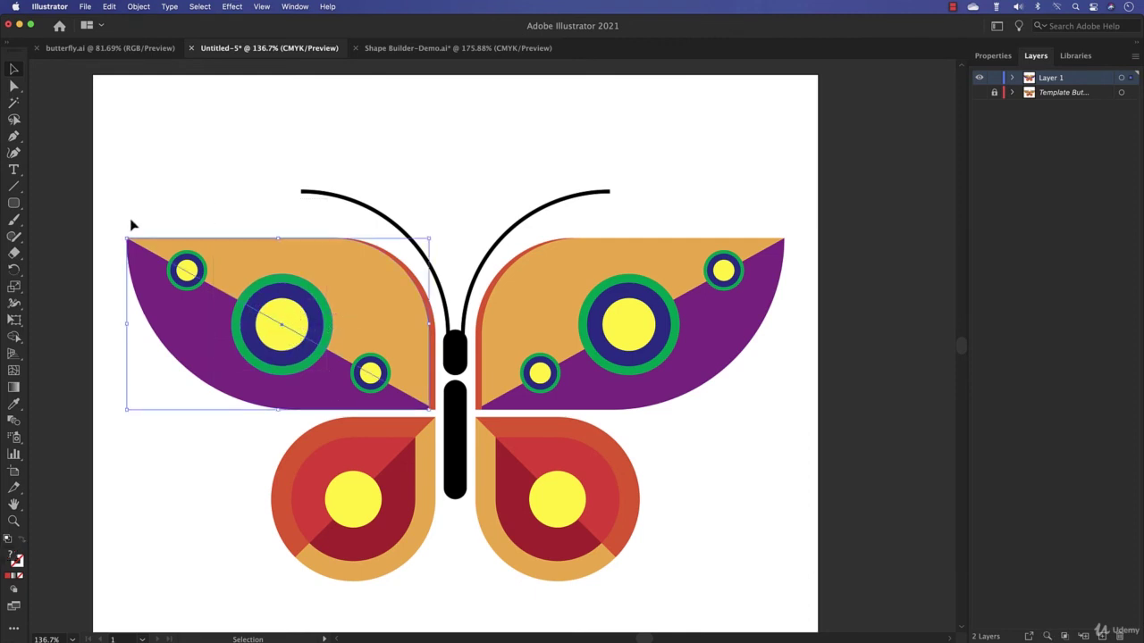
click(14, 187)
drag(155, 130, 237, 195)
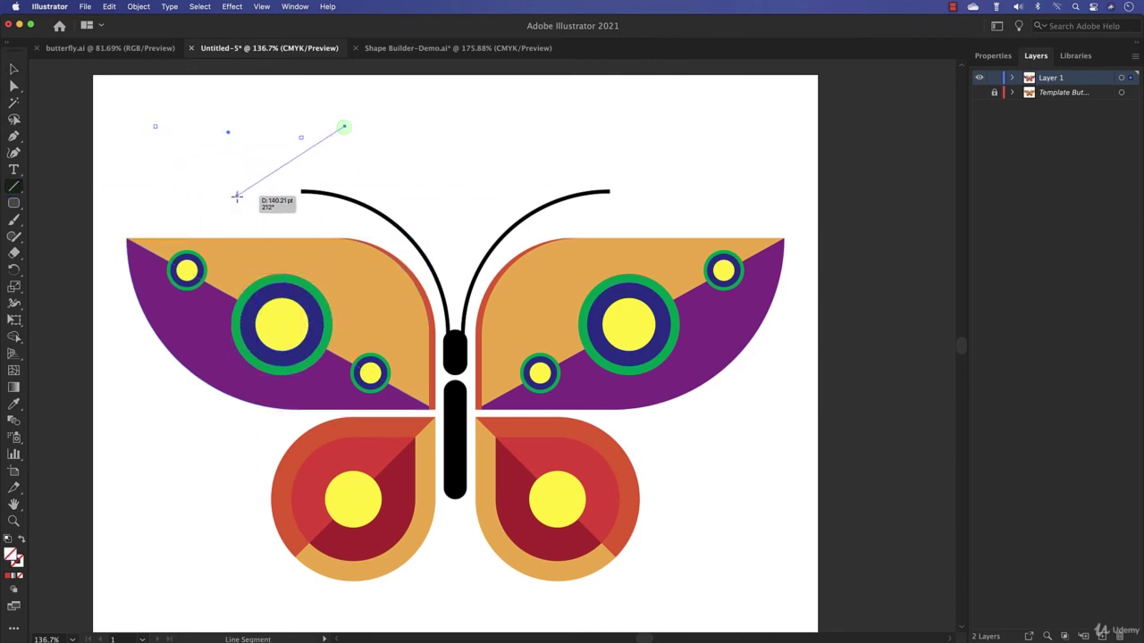
click(15, 88)
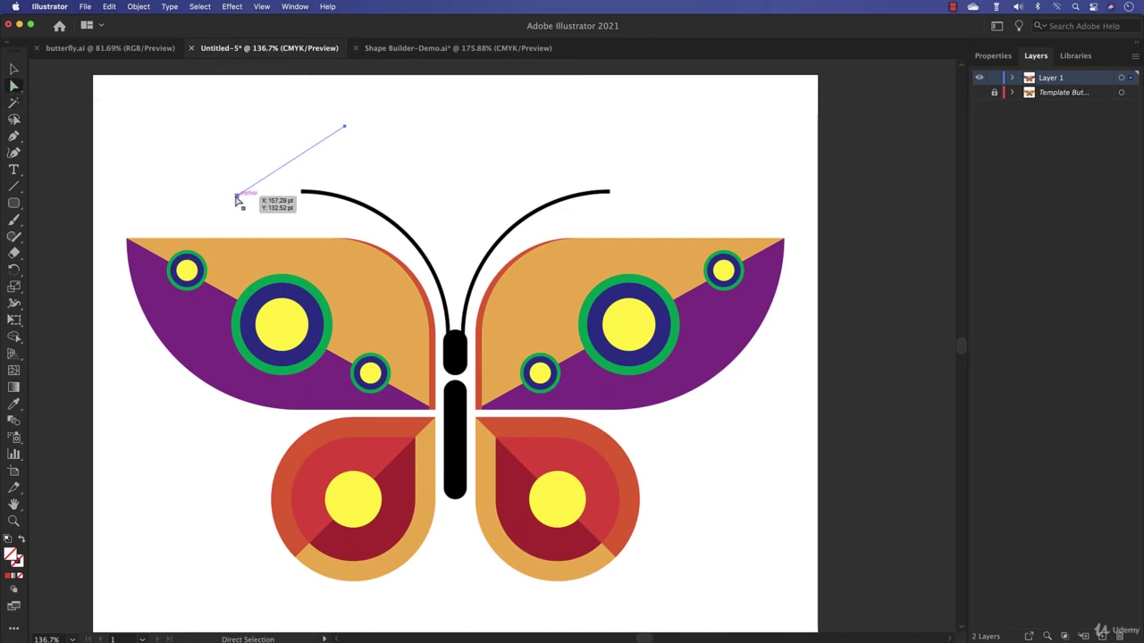
drag(235, 193, 246, 180)
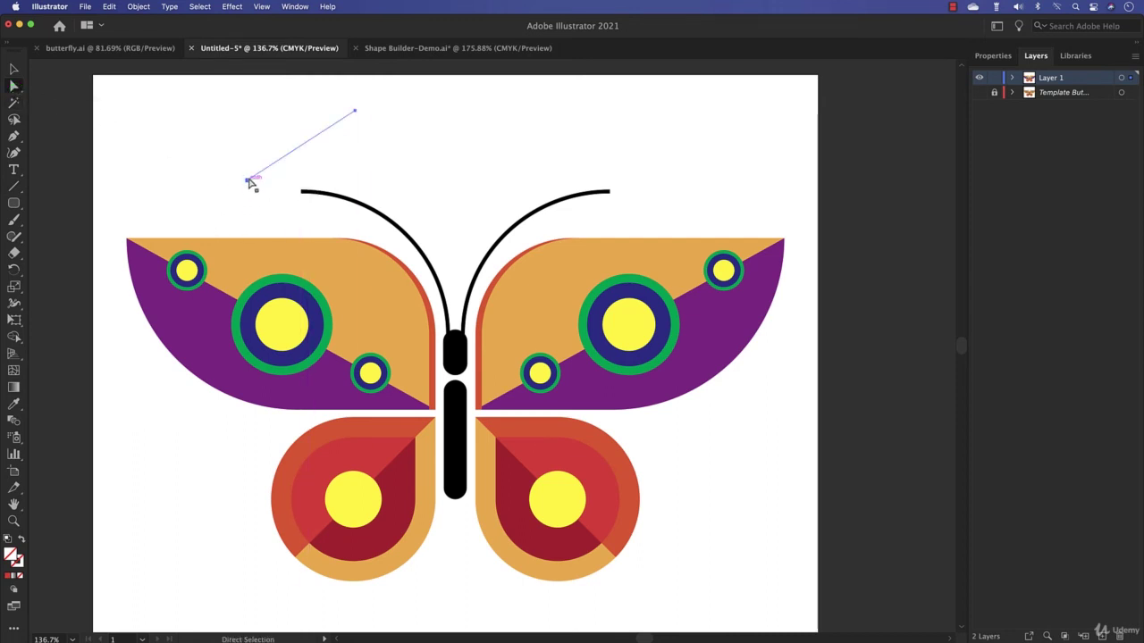
drag(355, 112, 147, 171)
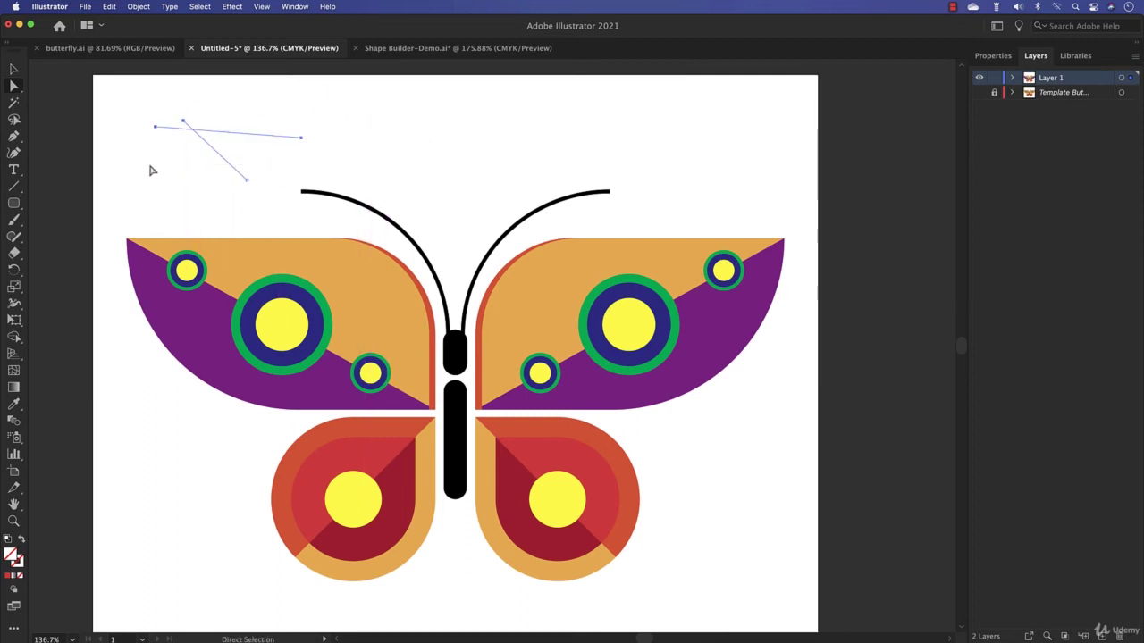
Step: Delete the practice lines and the leftover anchor point above the upper-left wing
key(Delete)
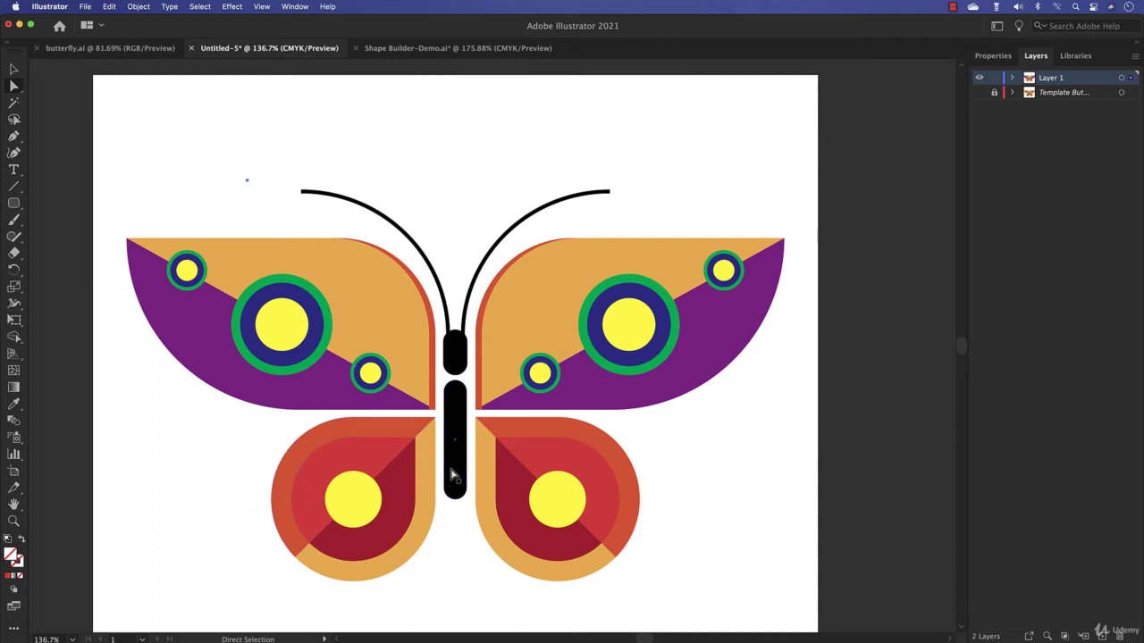
drag(185, 148, 226, 357)
key(Delete)
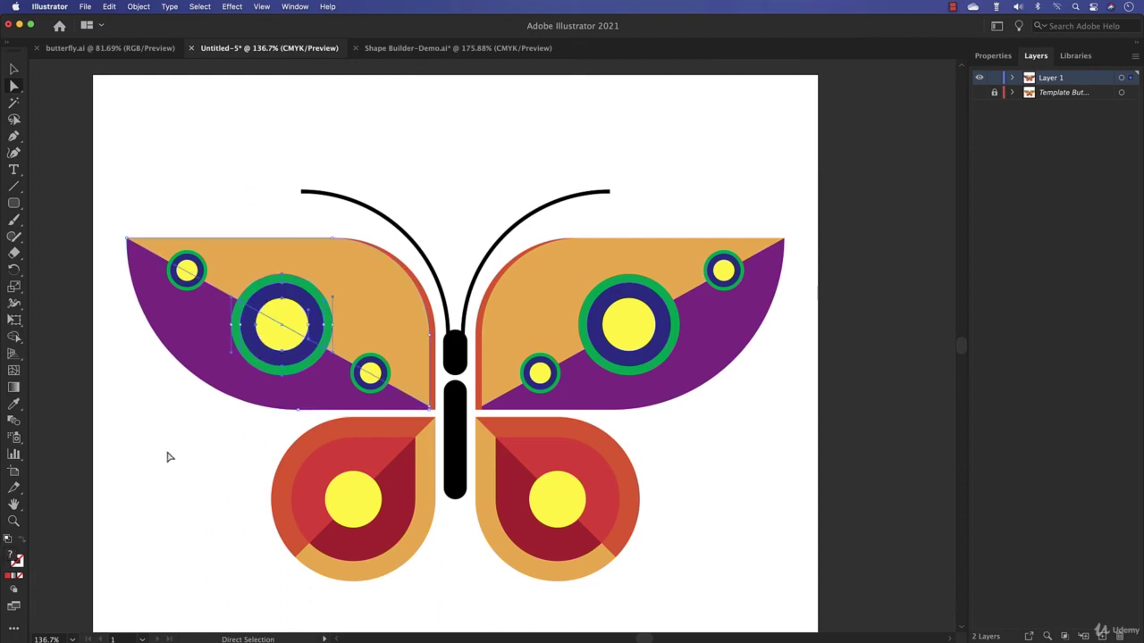
Step: Select the upper-left wing's orange section, dividing line and large spot circles, excluding the purple section, and activate the Shape Builder tool
click(14, 70)
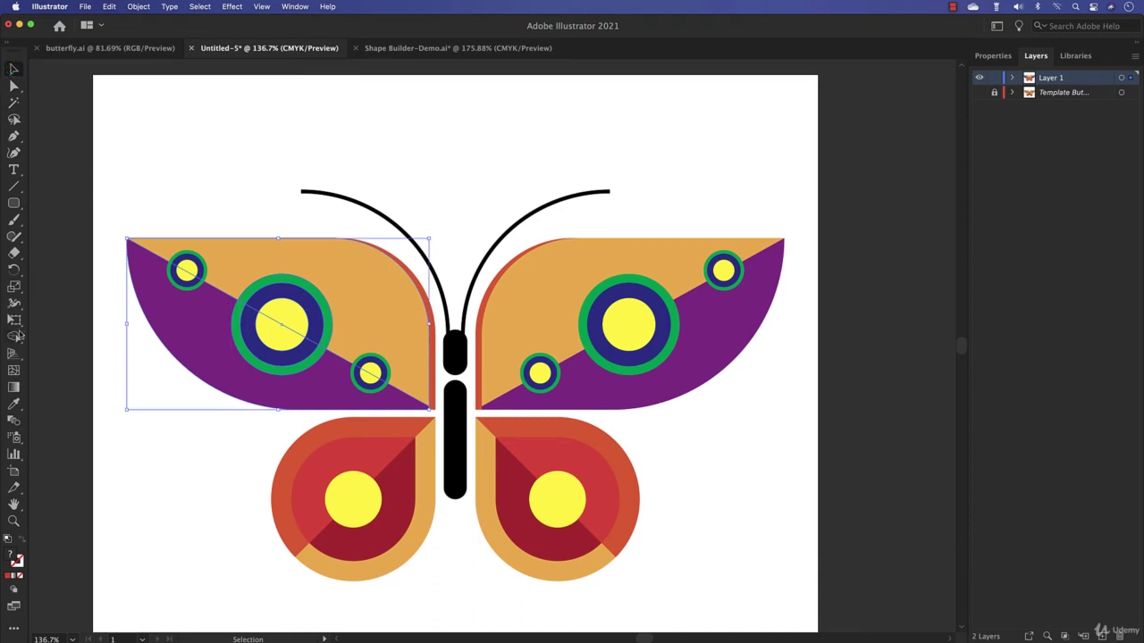
click(190, 171)
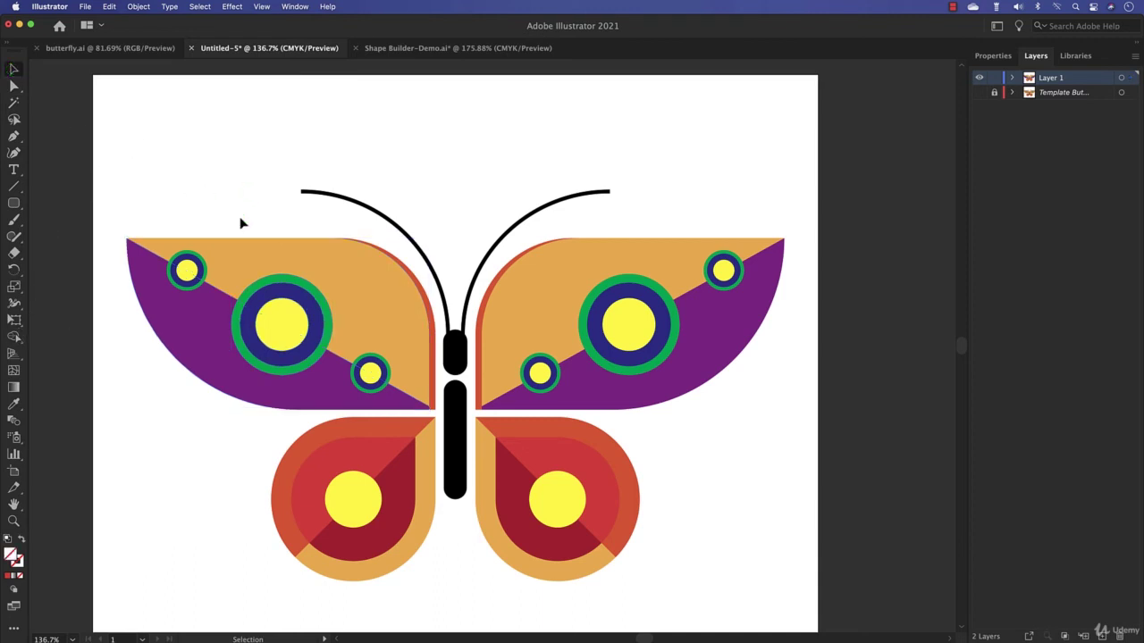
drag(242, 216, 290, 338)
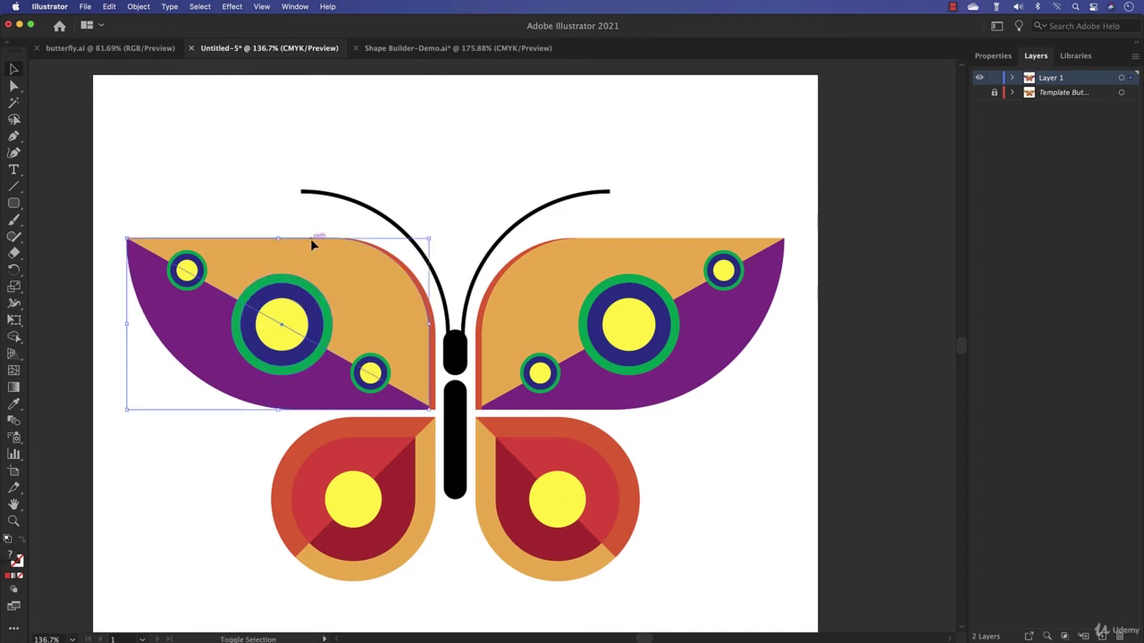
click(207, 388)
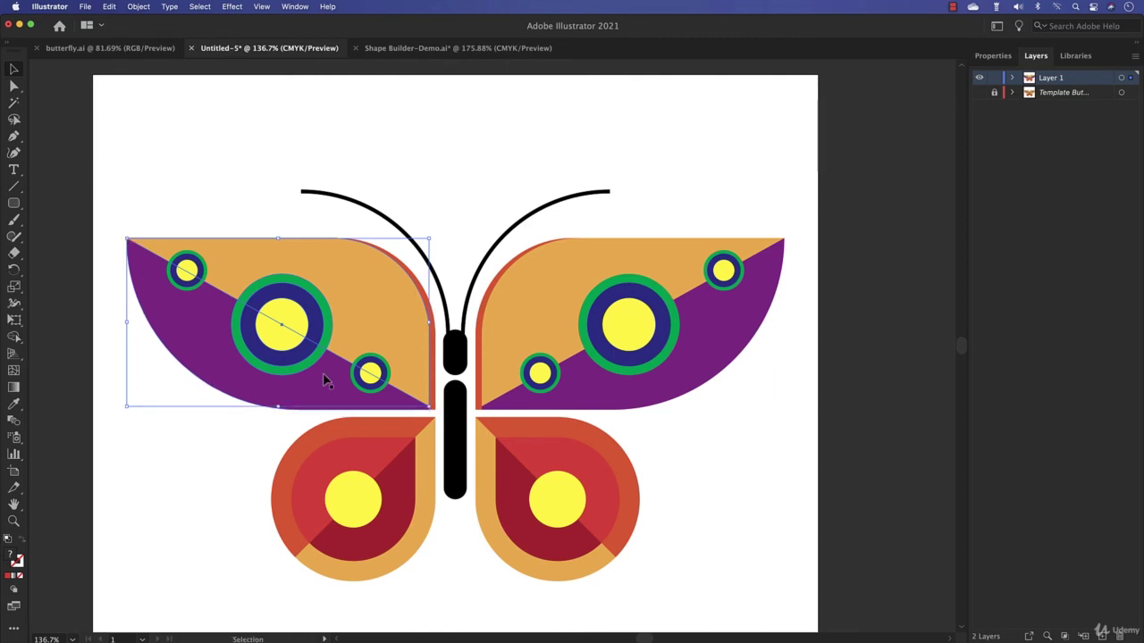
click(14, 338)
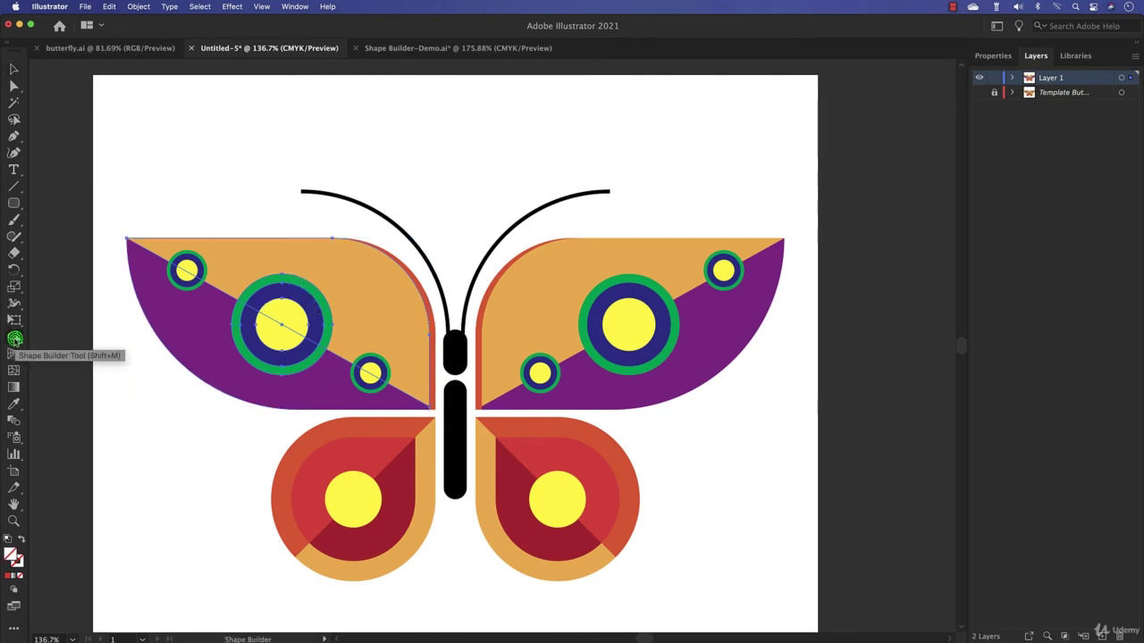
Step: Set the fill to the green swatch, switch the color mixer to HSB and lower the brightness for a darker green
click(998, 57)
click(980, 211)
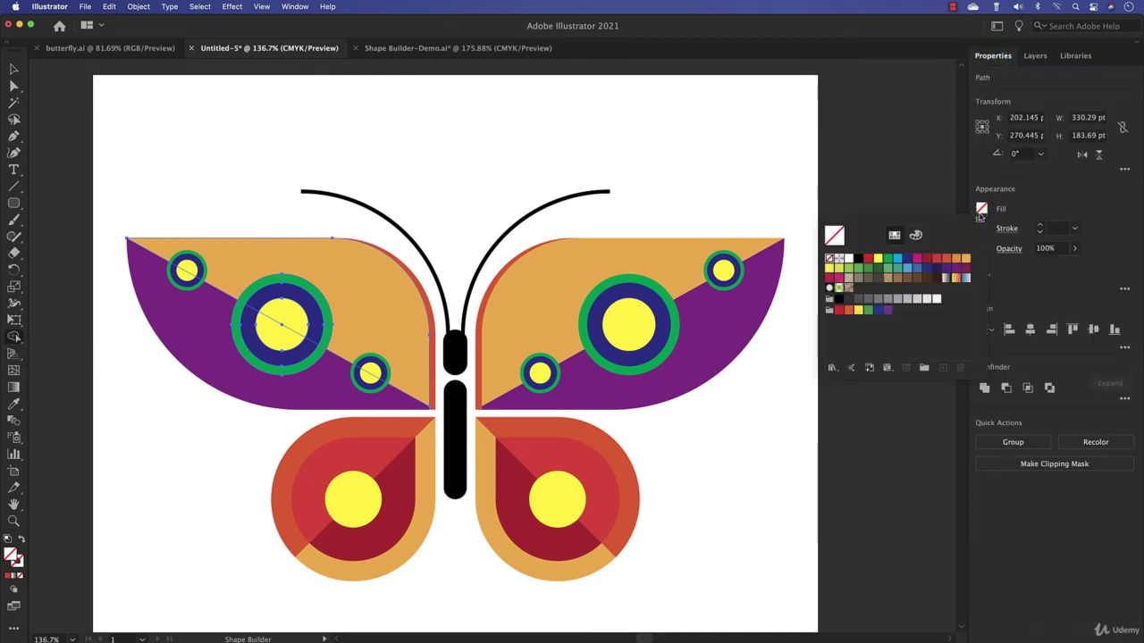
click(889, 259)
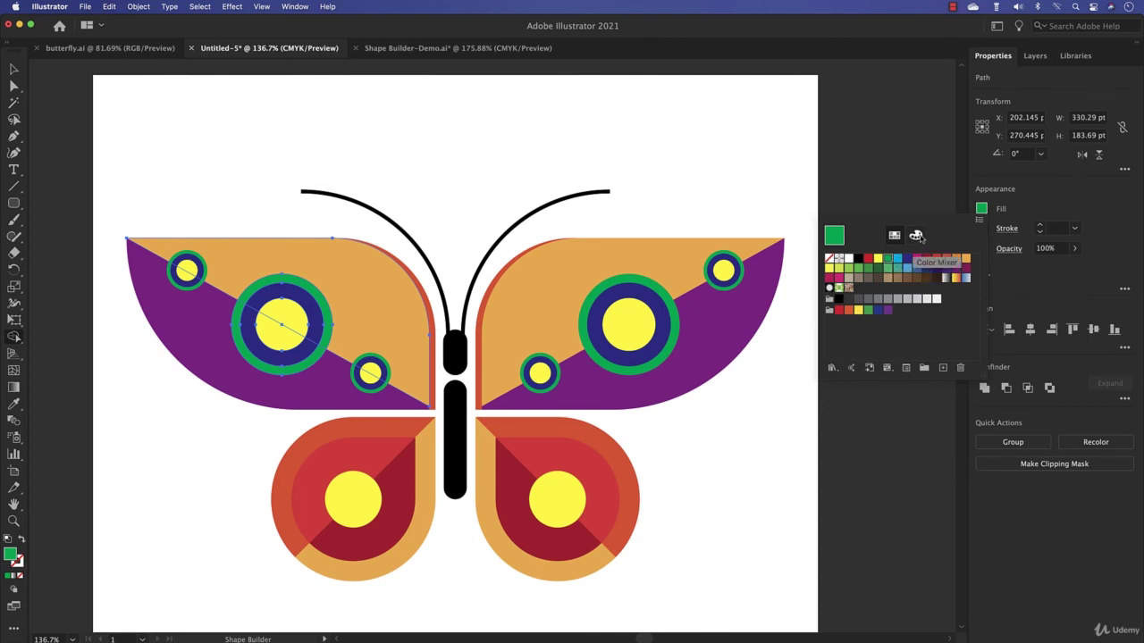
click(915, 236)
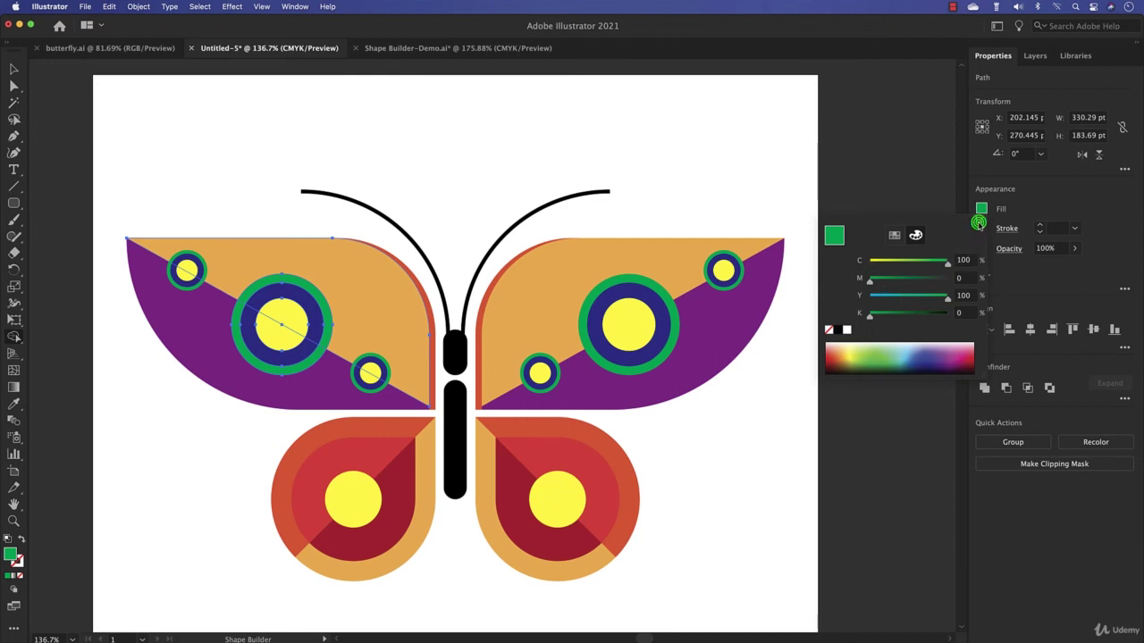
click(979, 221)
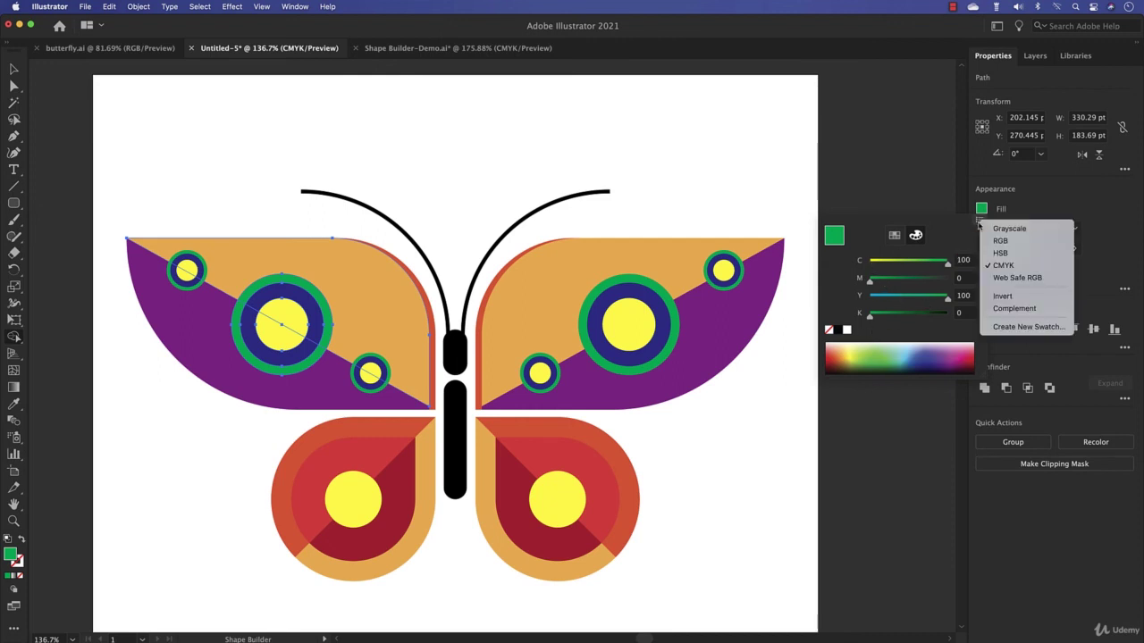
click(1012, 257)
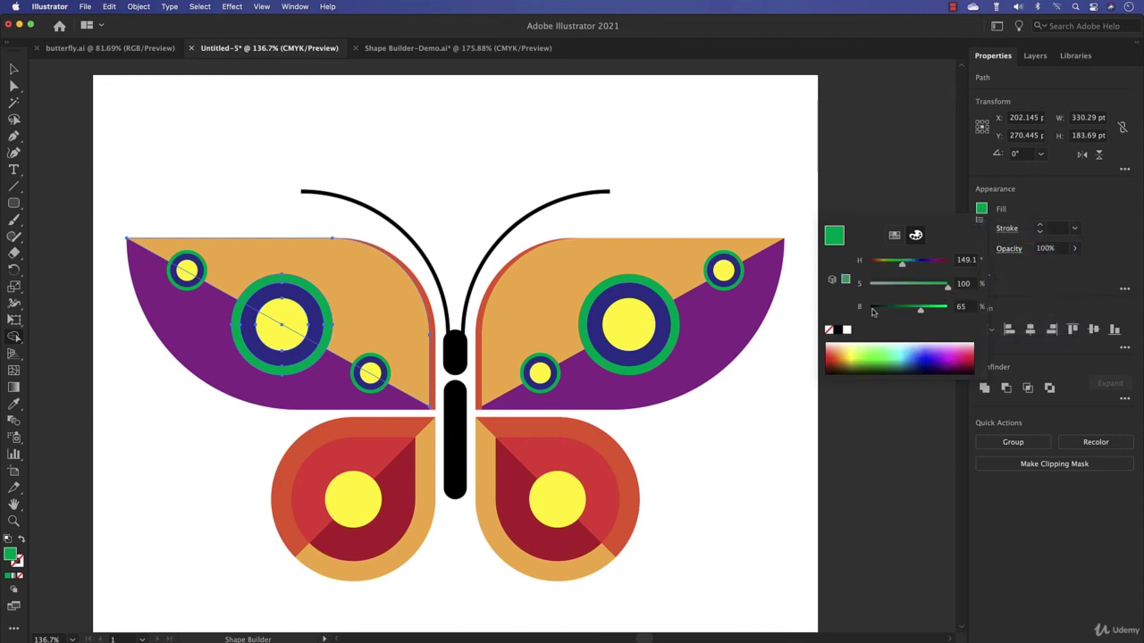
drag(921, 314, 912, 312)
Step: Fill the upper half of the large spot's green ring with the darker green using Shape Builder, and deselect the artwork
click(301, 219)
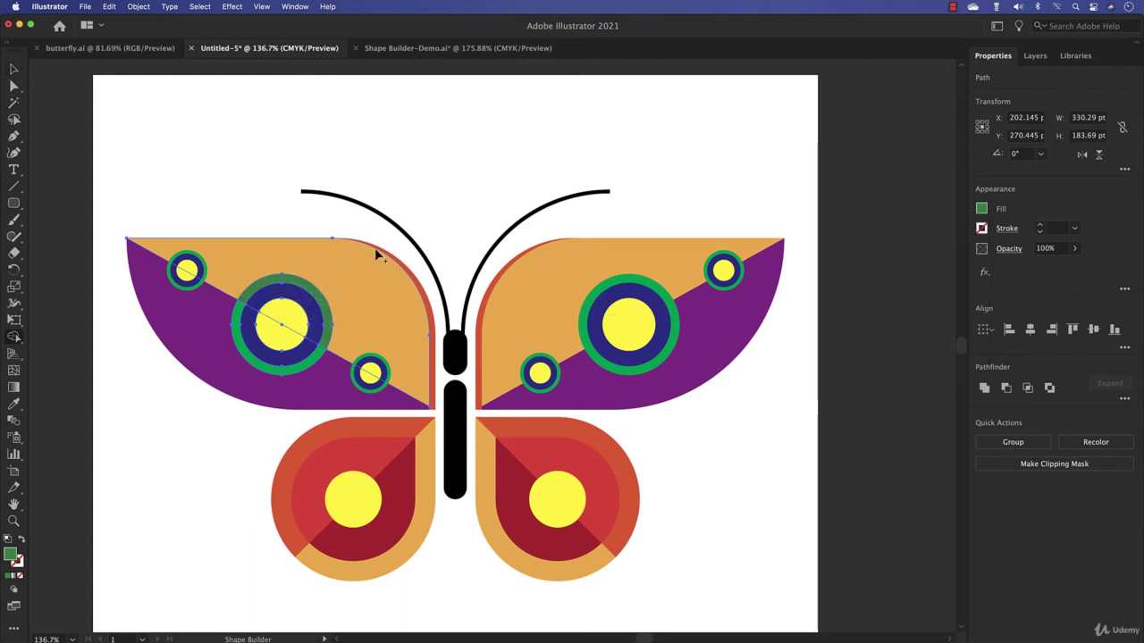
click(14, 70)
click(160, 115)
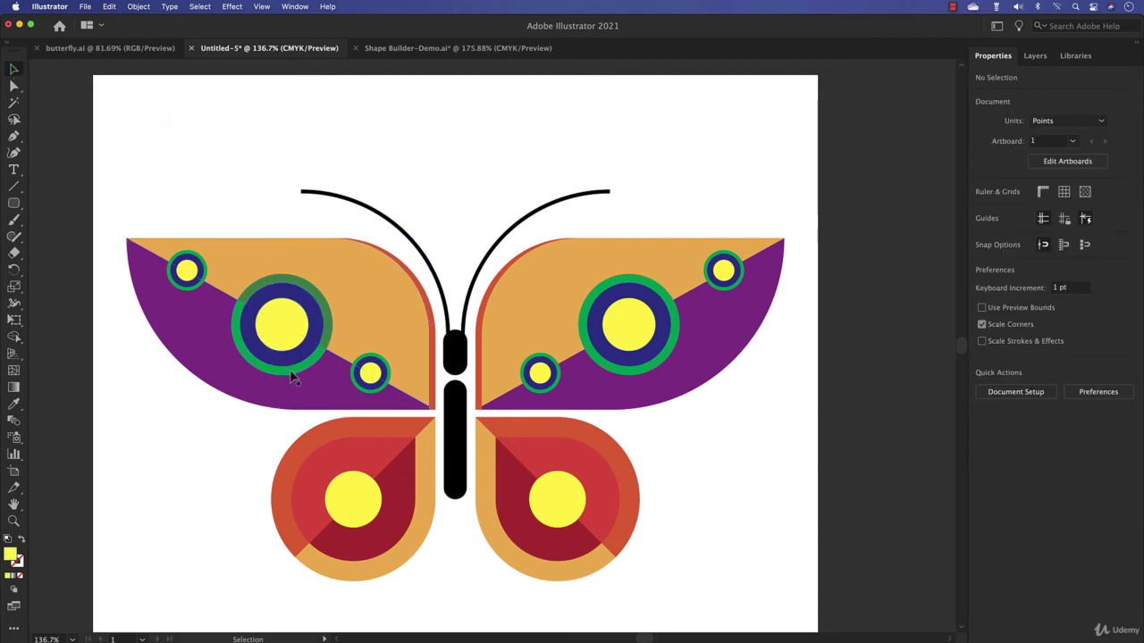
Step: Select the small outer spot's circles with the upper-left wing sections and dividing line, and activate the Shape Builder tool
click(364, 382)
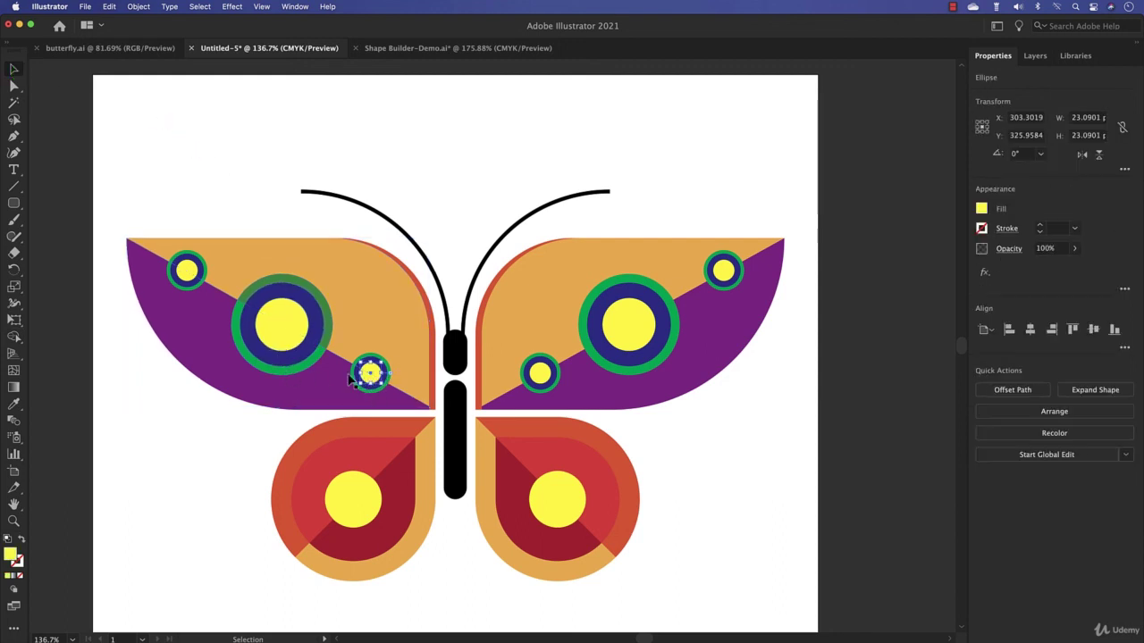
drag(141, 220, 191, 268)
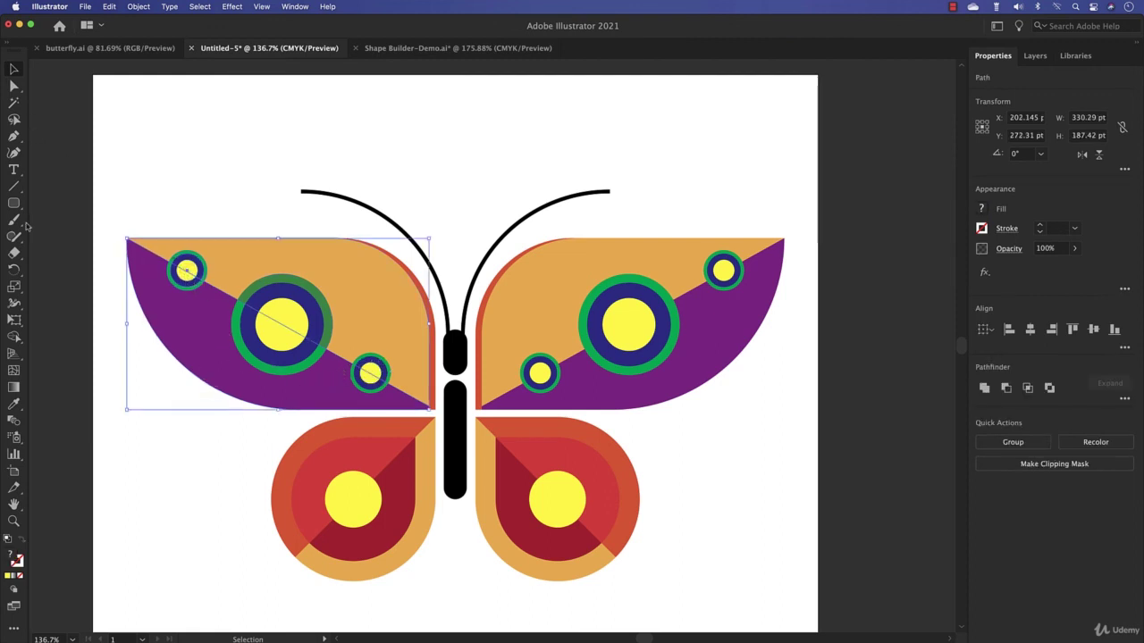
click(14, 338)
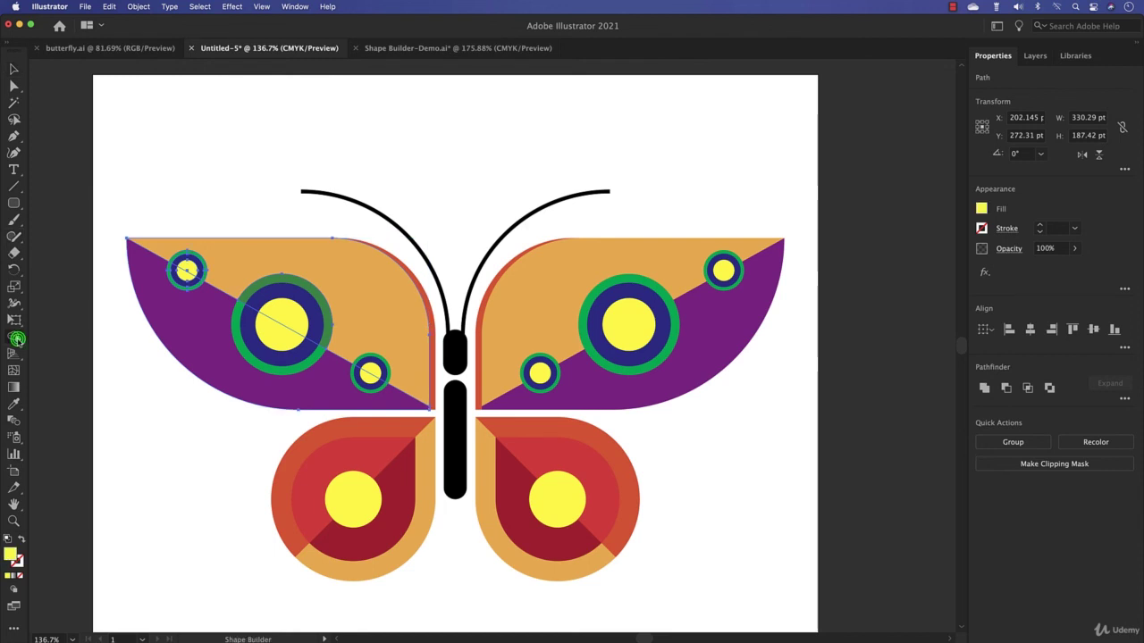
Step: Set the fill to the dark blue swatch and raise its HSB brightness to about 82%
click(981, 209)
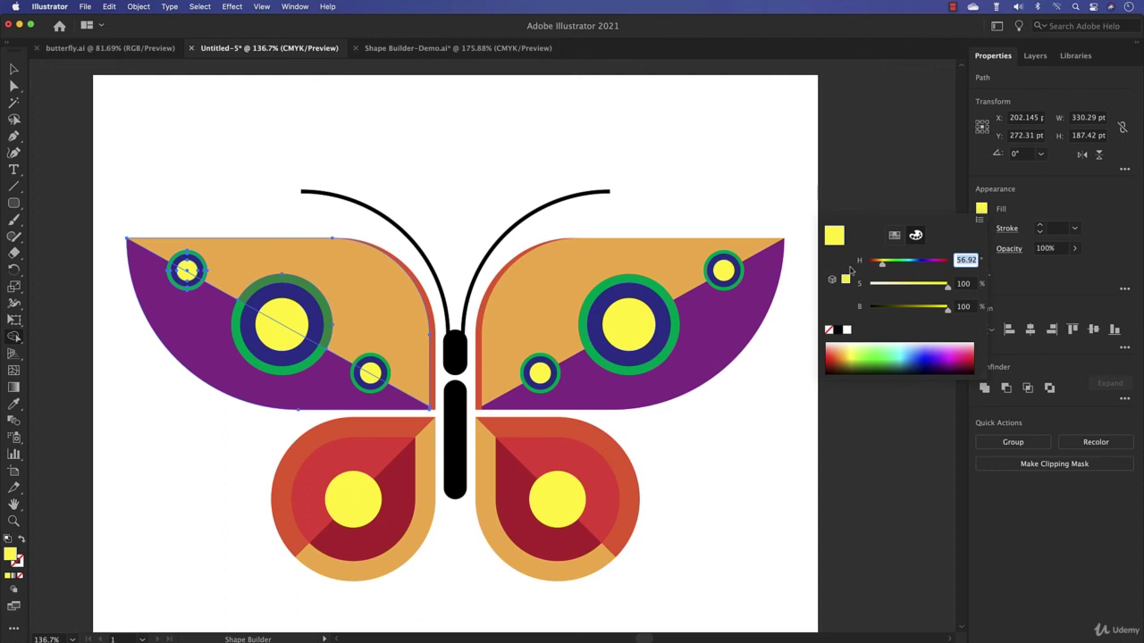
click(894, 235)
click(907, 259)
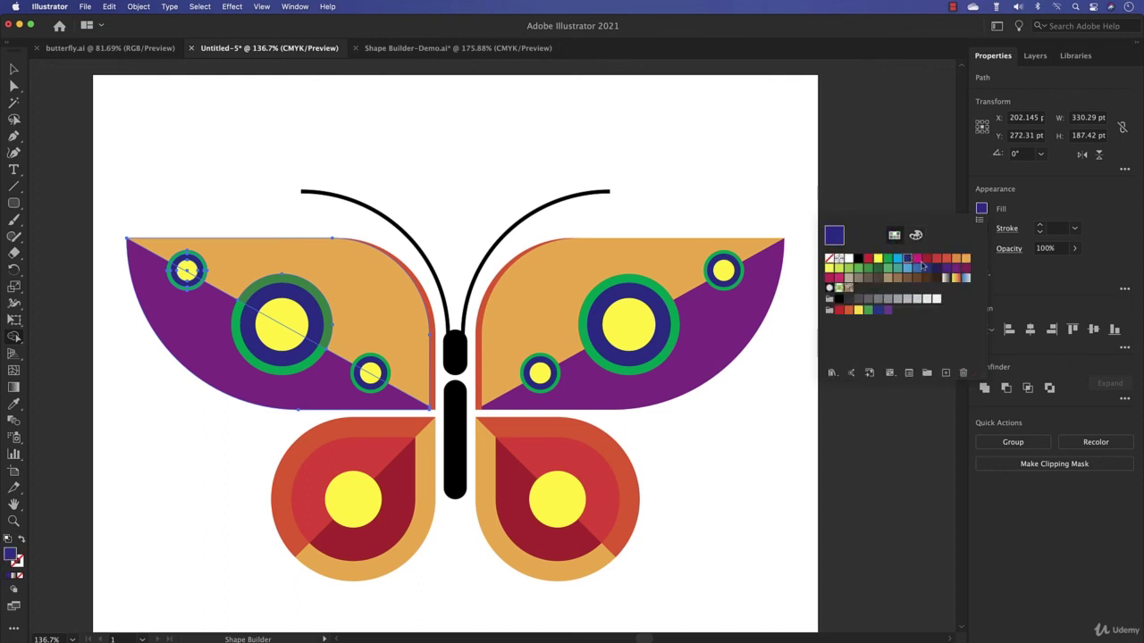
click(914, 235)
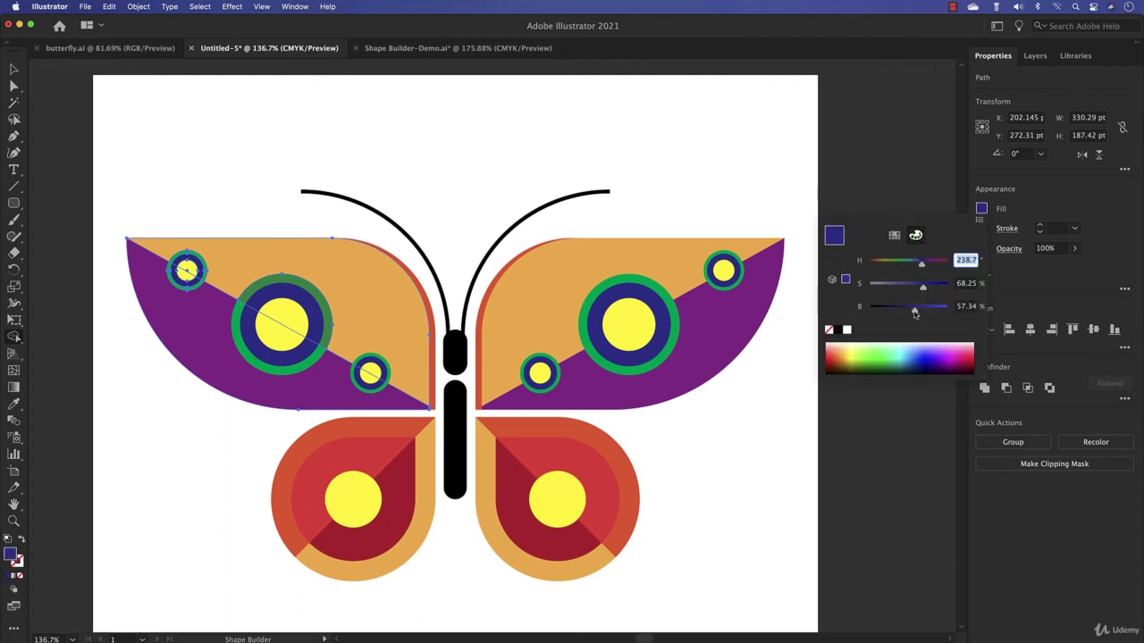
drag(913, 309, 931, 311)
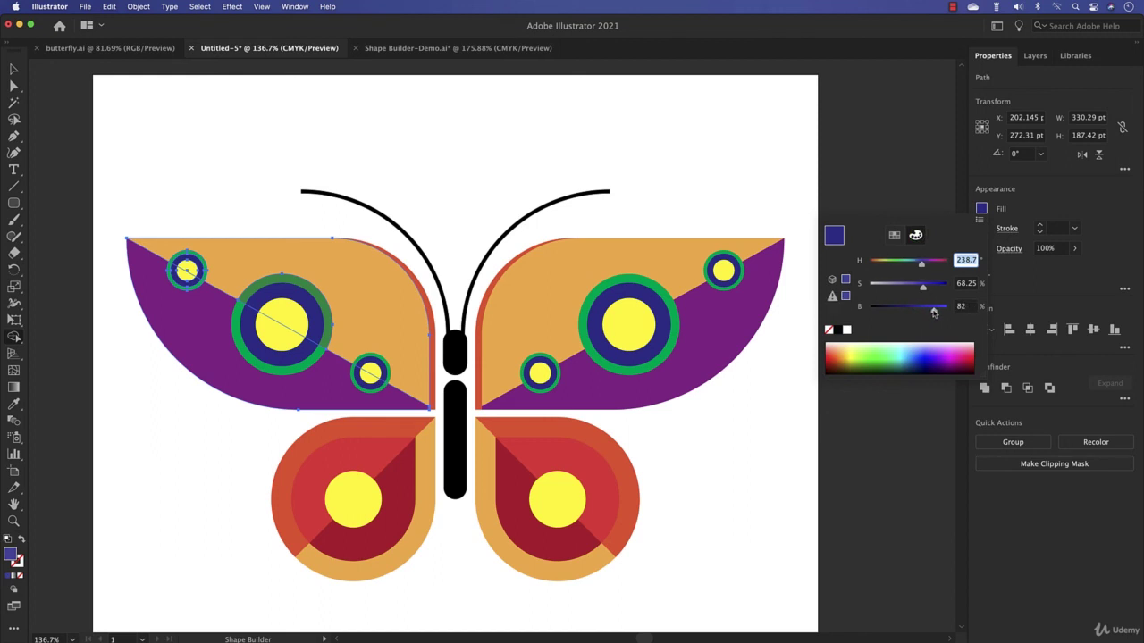
Step: Fill the lower half of the small outer spot's blue ring with the lighter blue using Shape Builder, and deselect the artwork
click(183, 285)
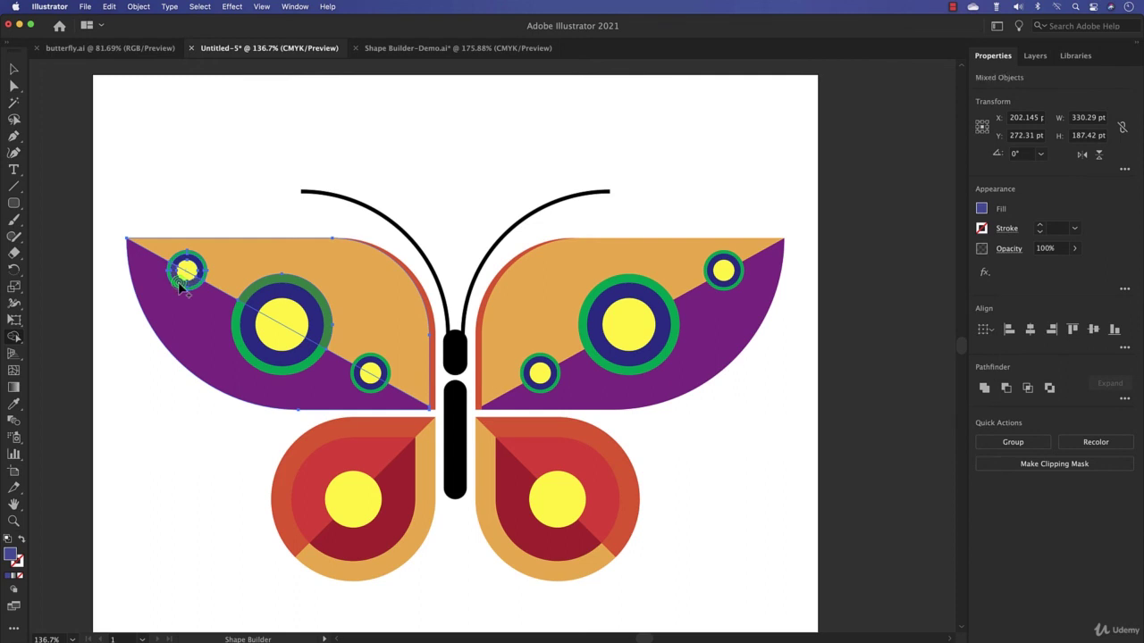
click(15, 69)
click(175, 120)
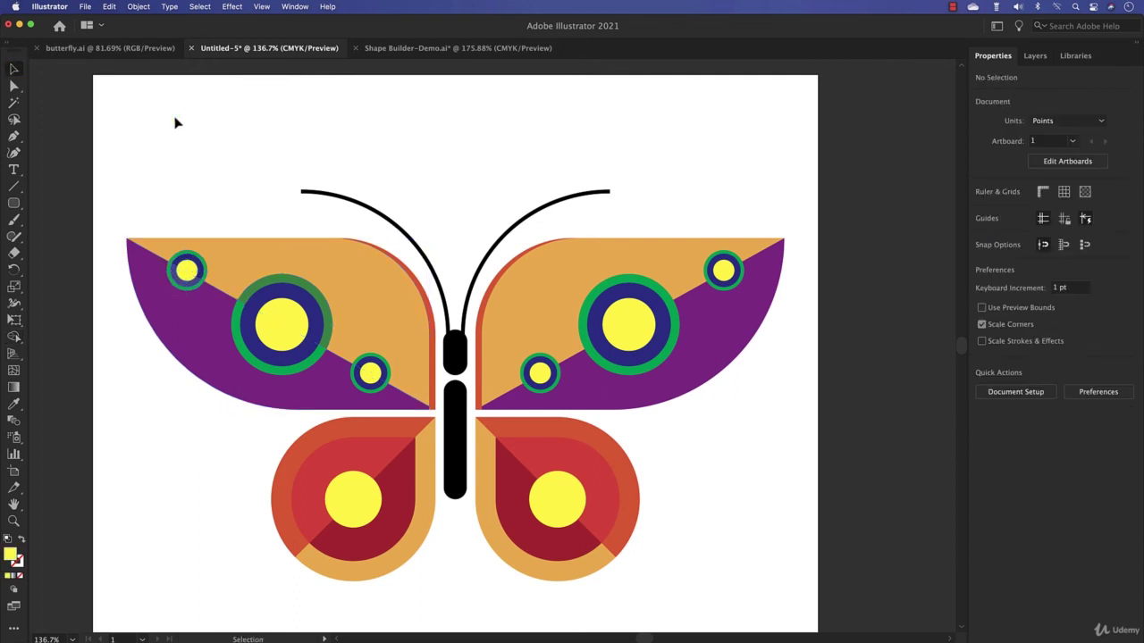